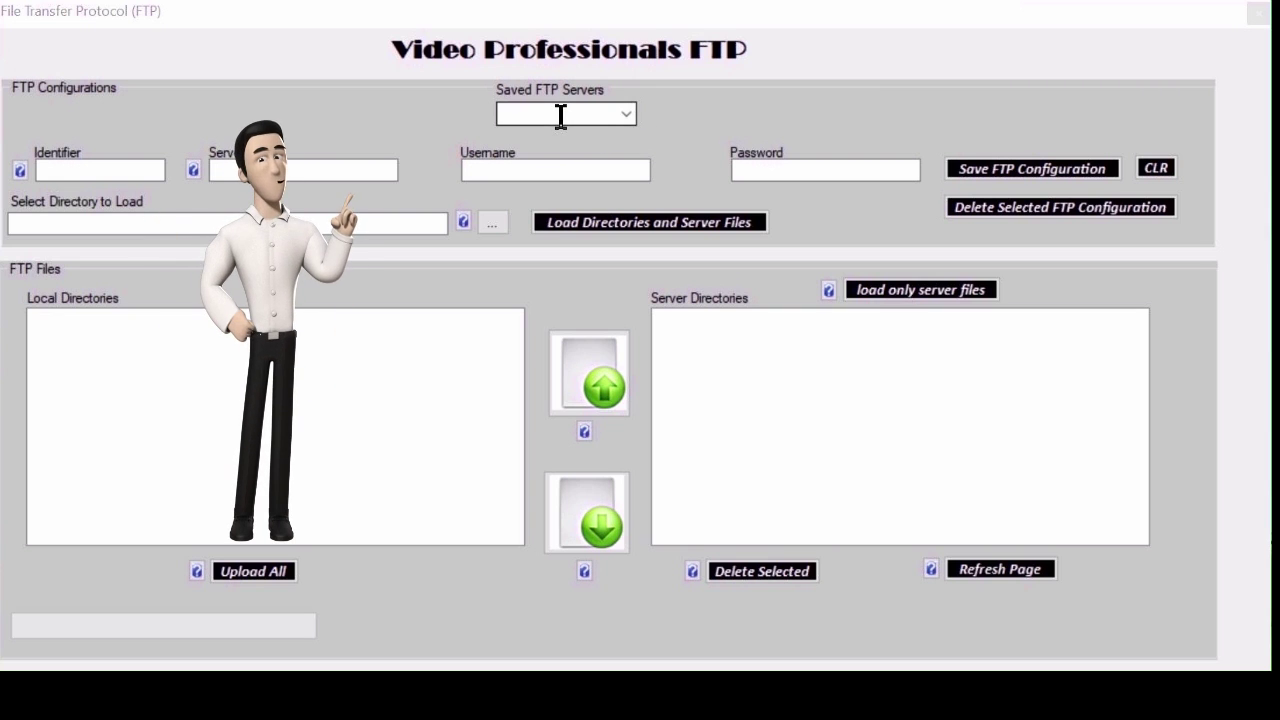
# Clear the loaded MyVideoPro details and enter identifier testID with server ftp.server.com.
pyautogui.click(624, 114)
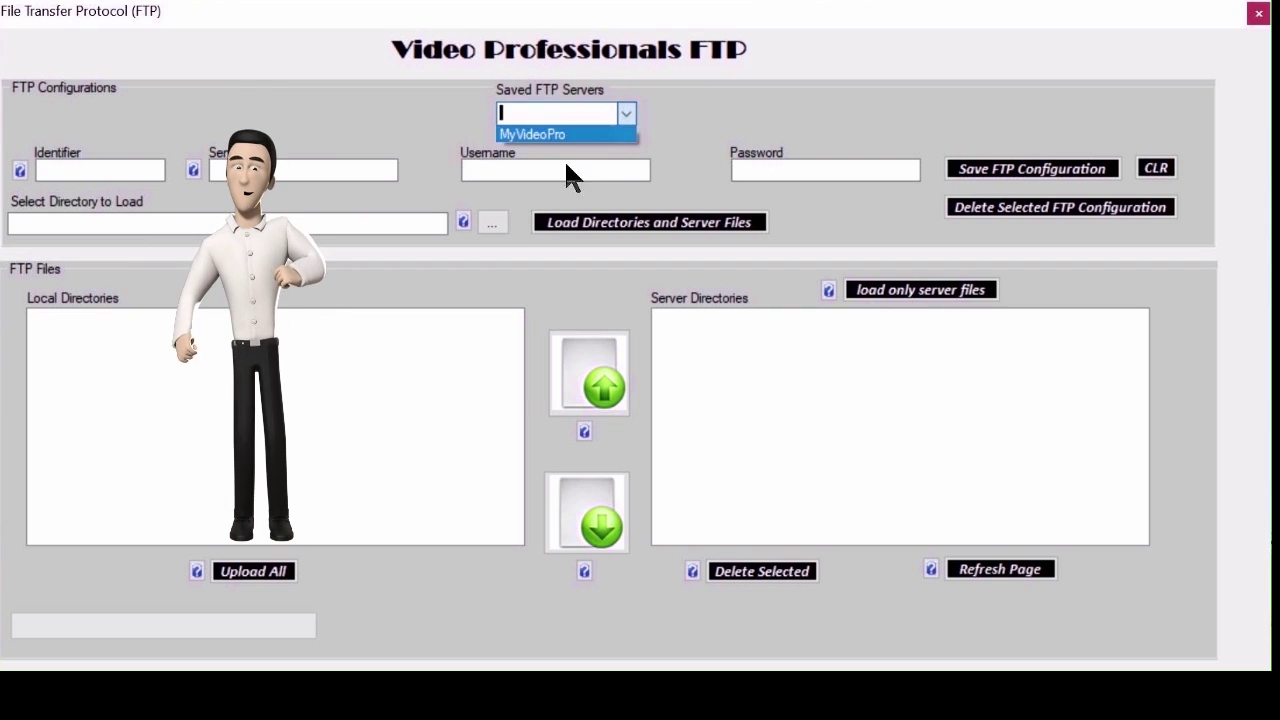
pyautogui.click(530, 136)
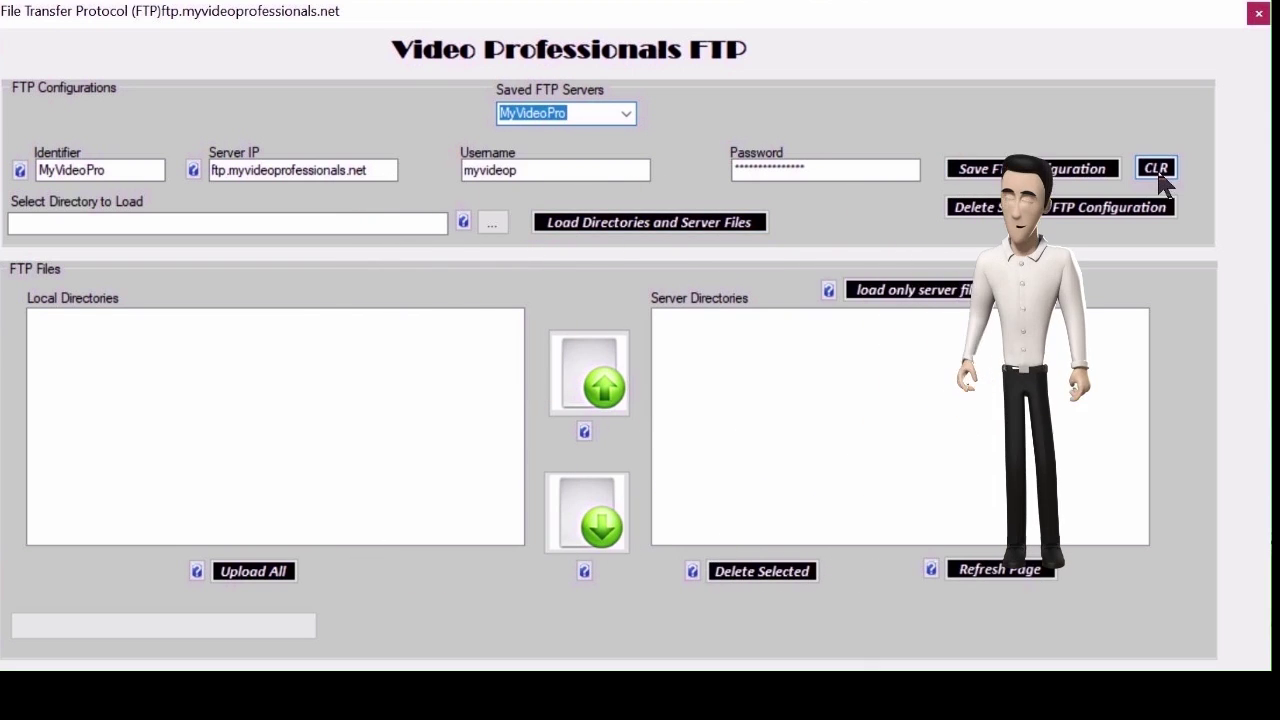
pyautogui.click(1156, 167)
pyautogui.click(116, 170)
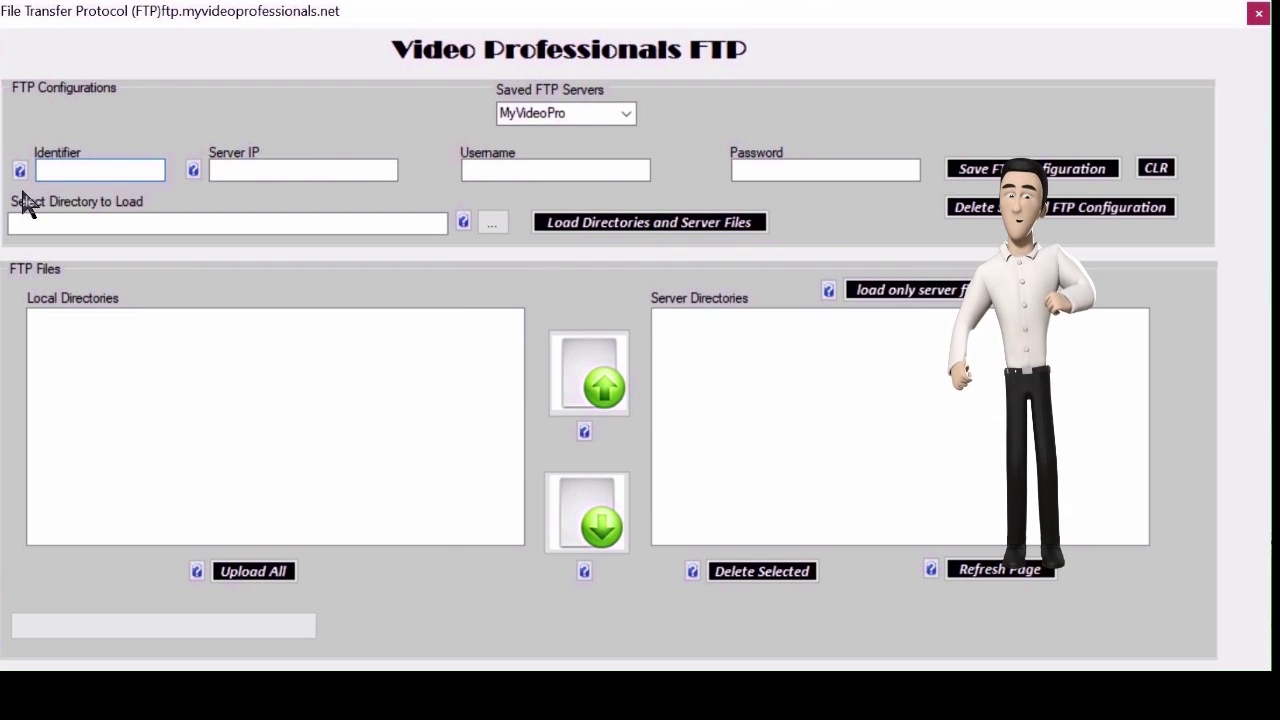
pyautogui.write('testID')
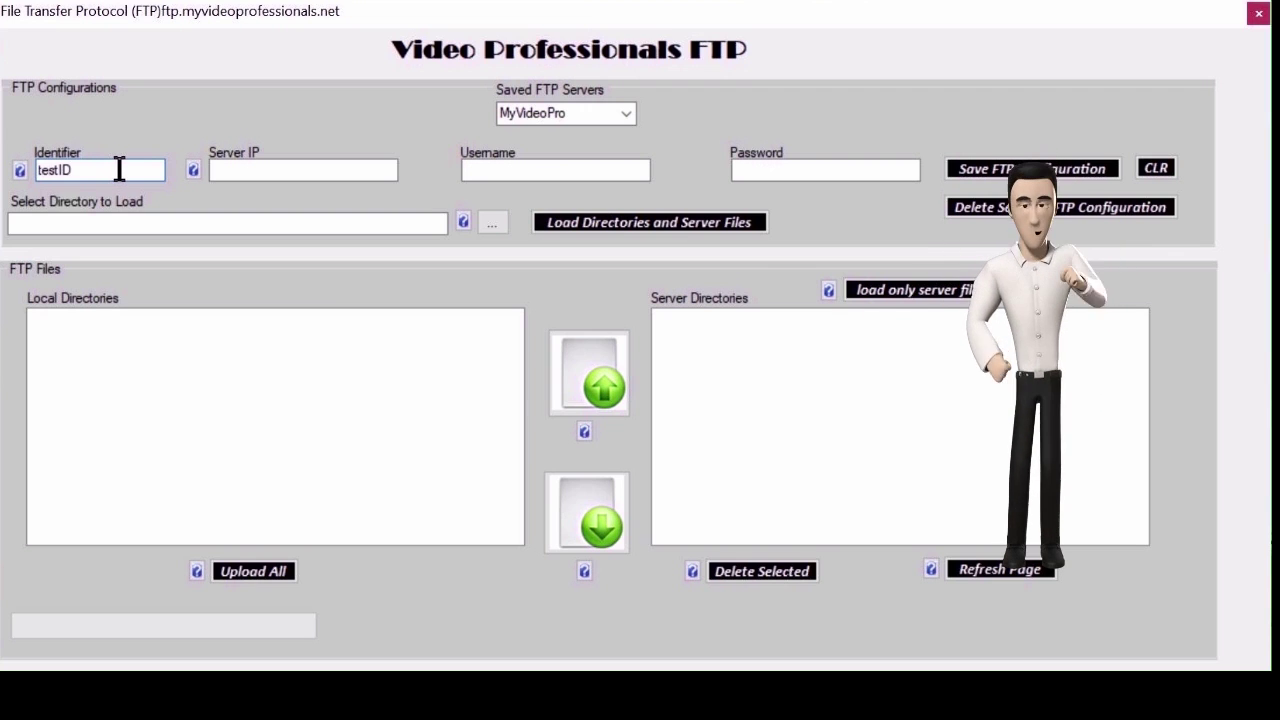
pyautogui.click(237, 168)
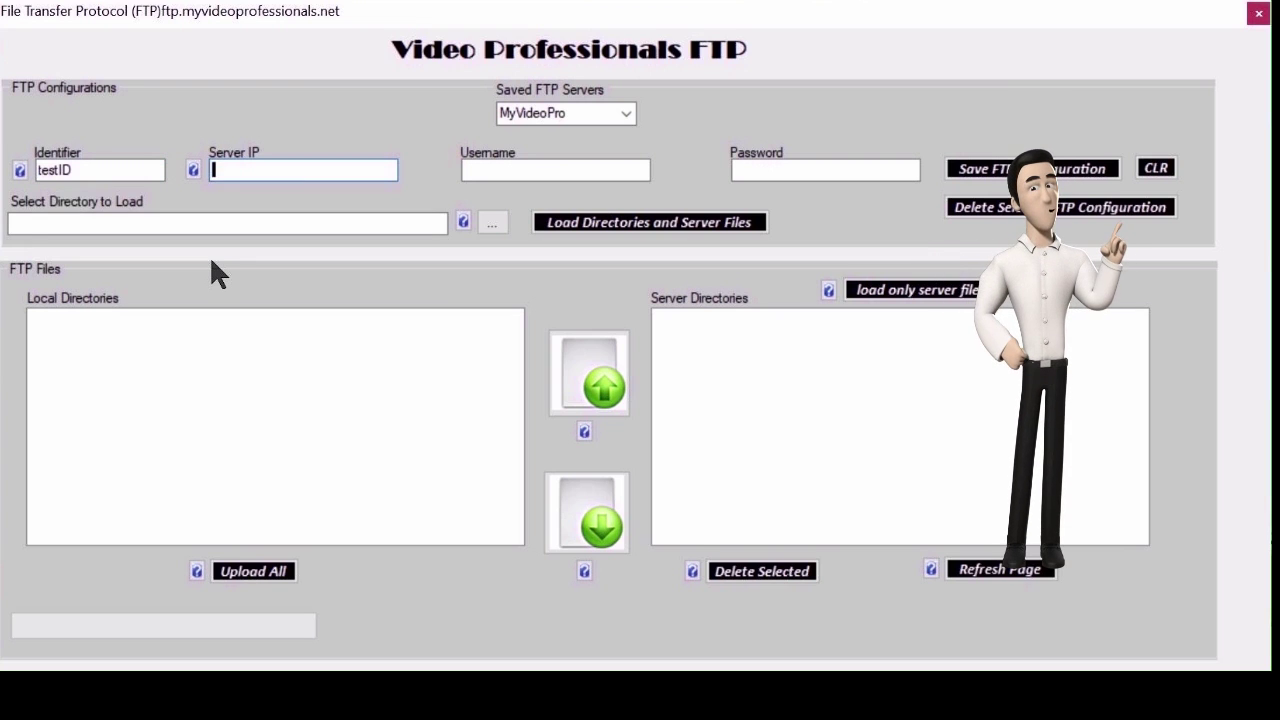
pyautogui.write('ft')
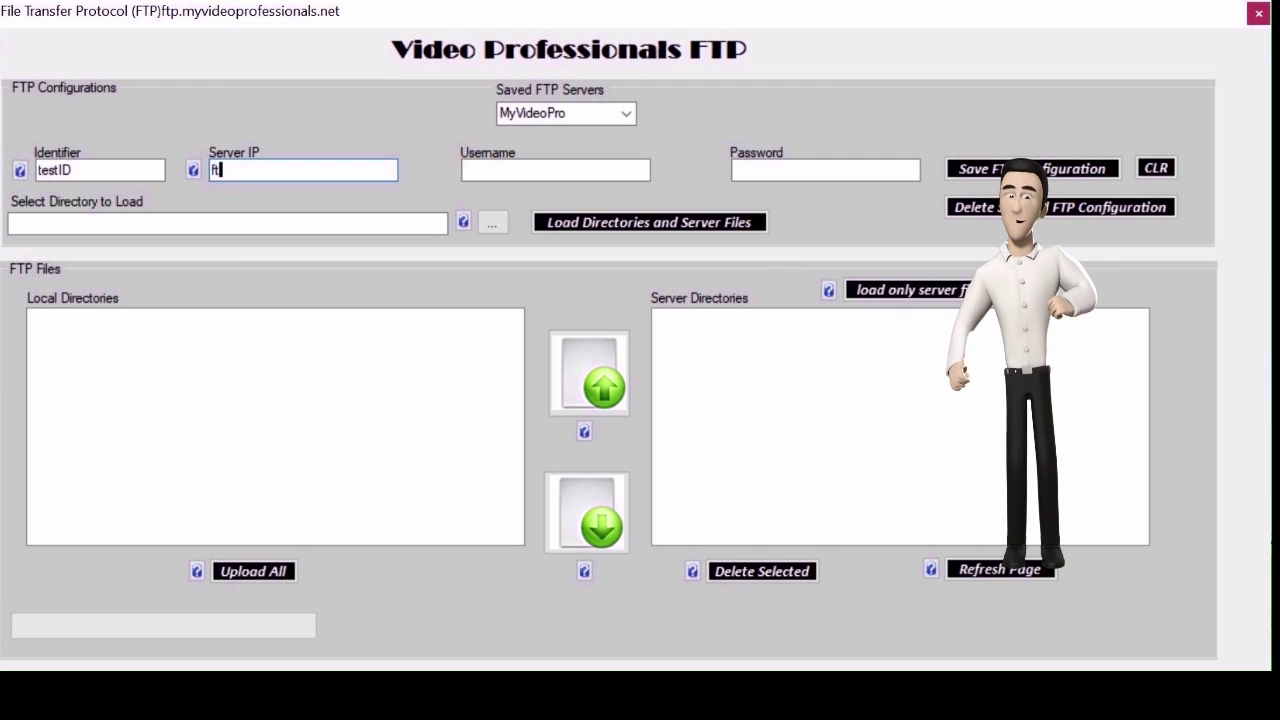
pyautogui.write('p.serv')
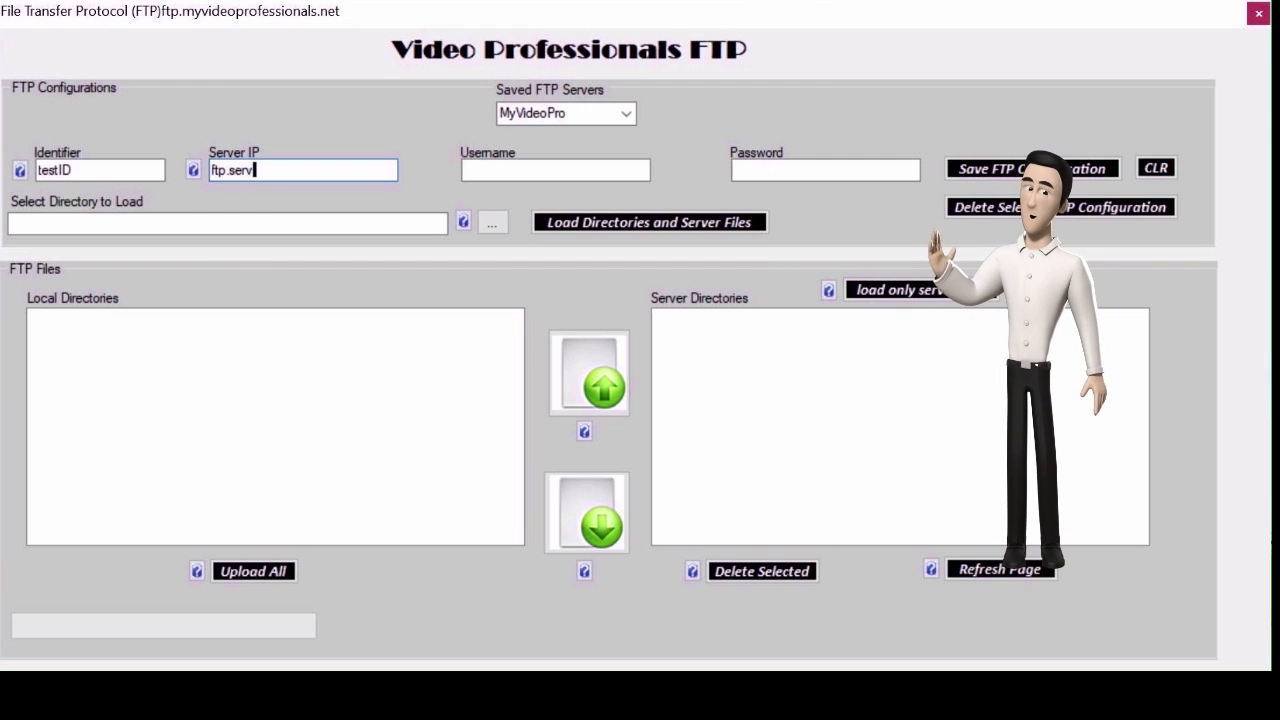
pyautogui.write('er.com')
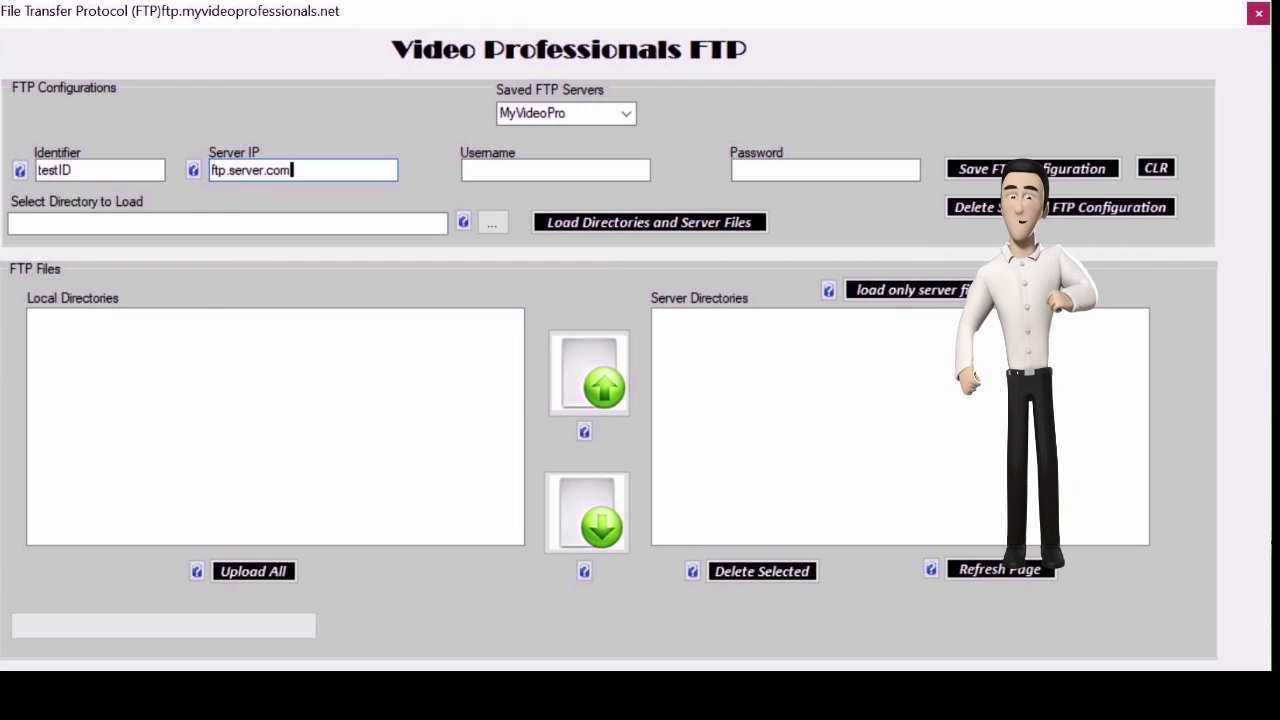
# Fill in the test entry's username and password.
pyautogui.press('Tab')
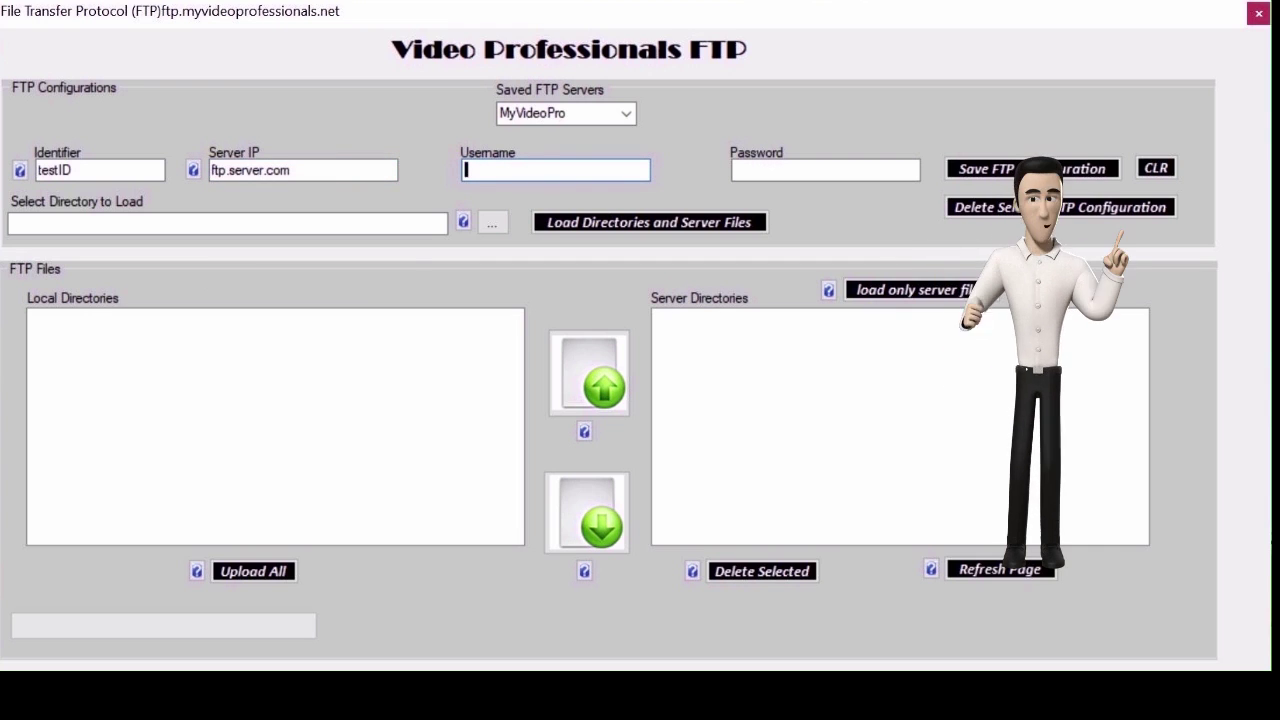
pyautogui.write('username')
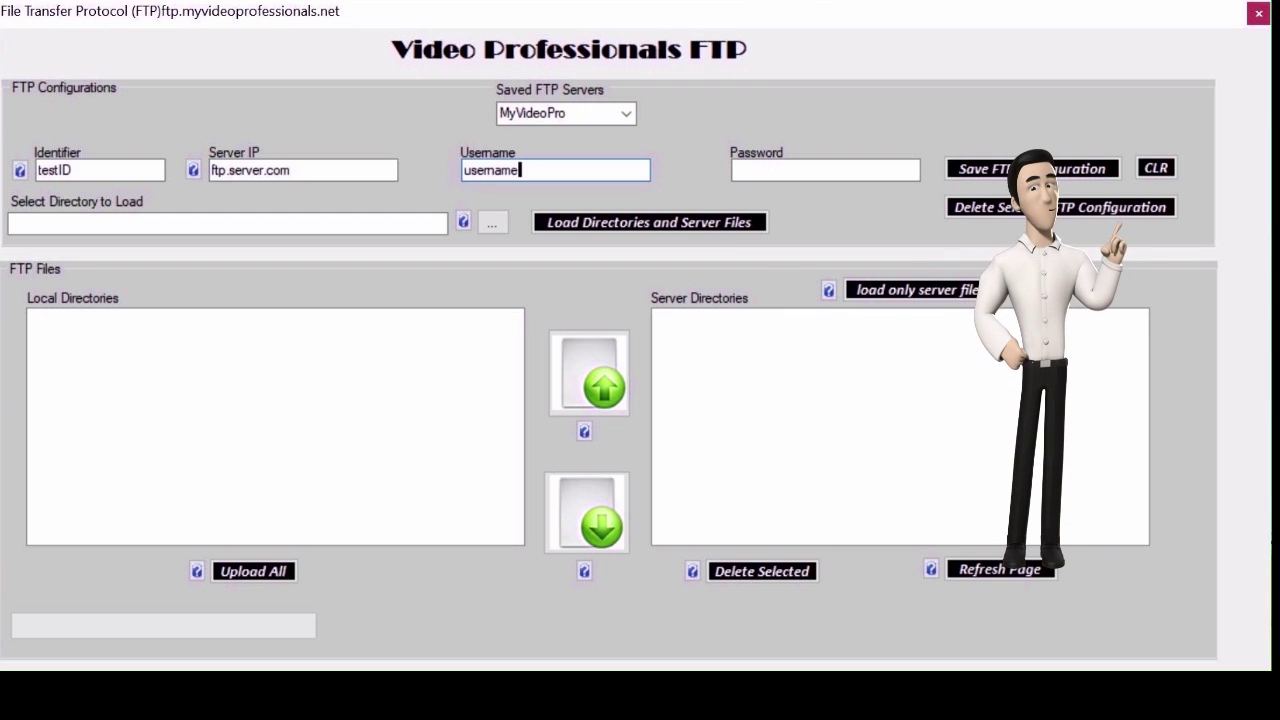
pyautogui.click(825, 170)
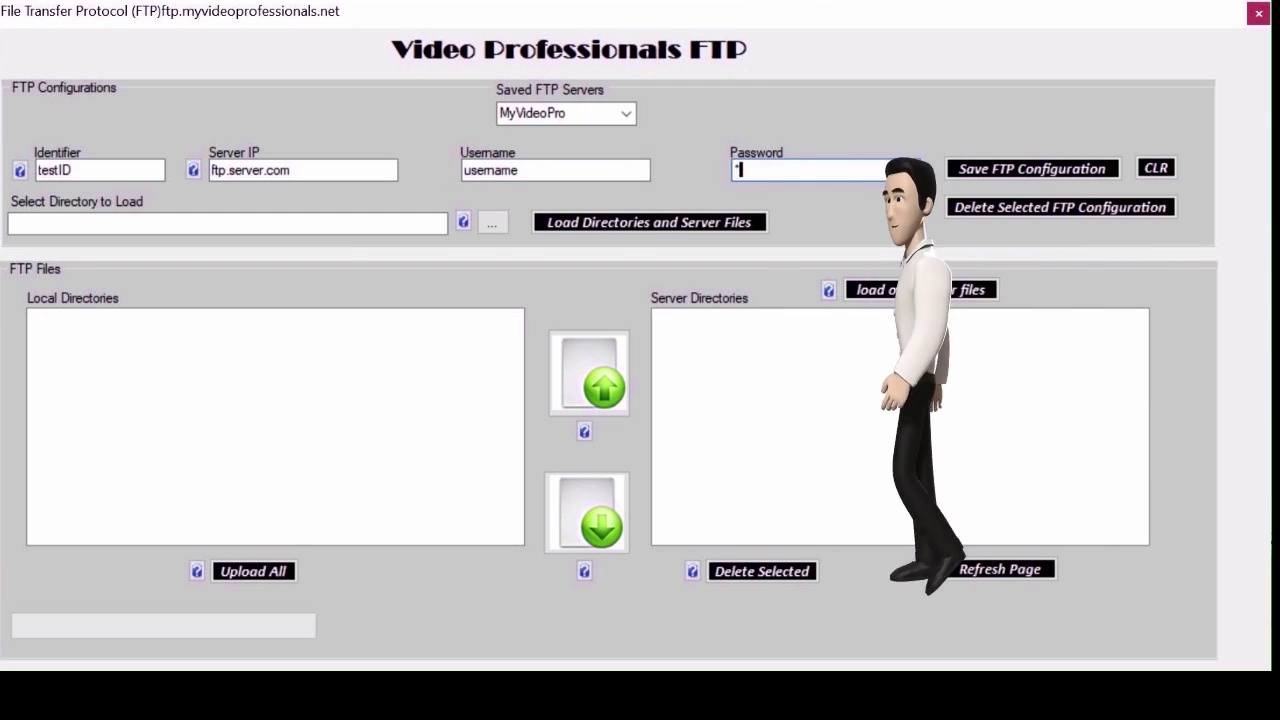
pyautogui.write('password')
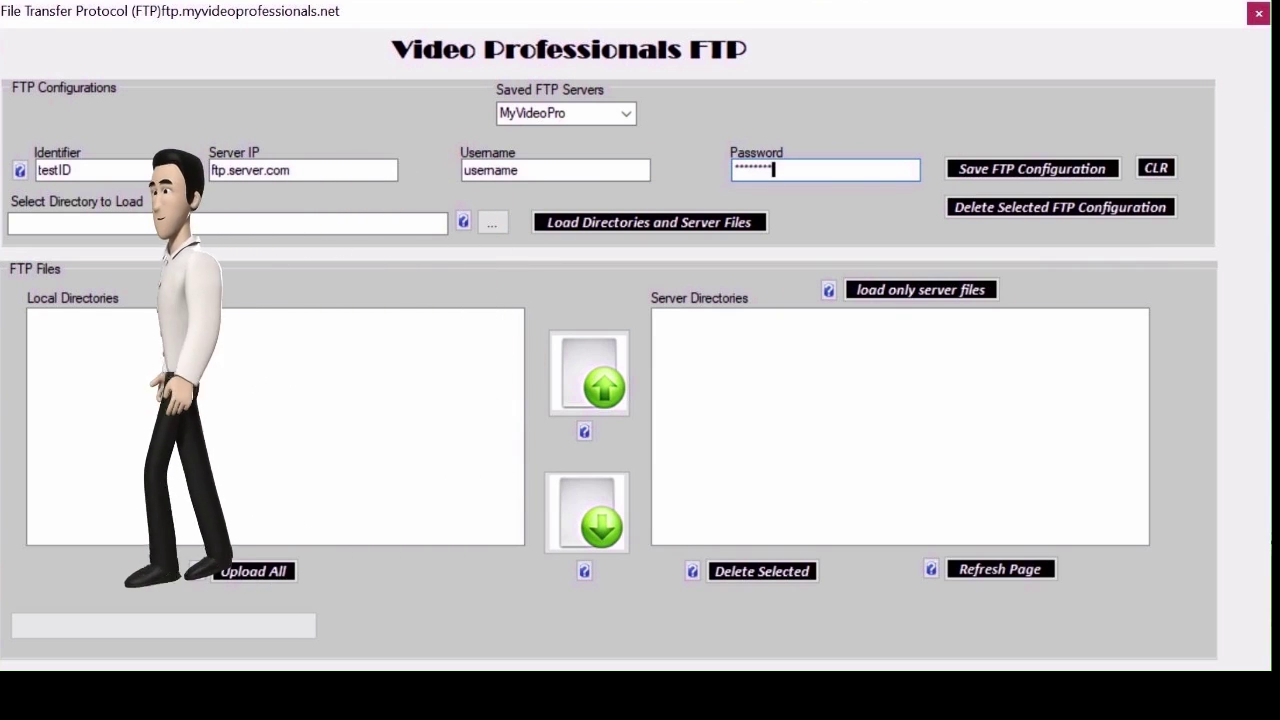
pyautogui.press('Tab')
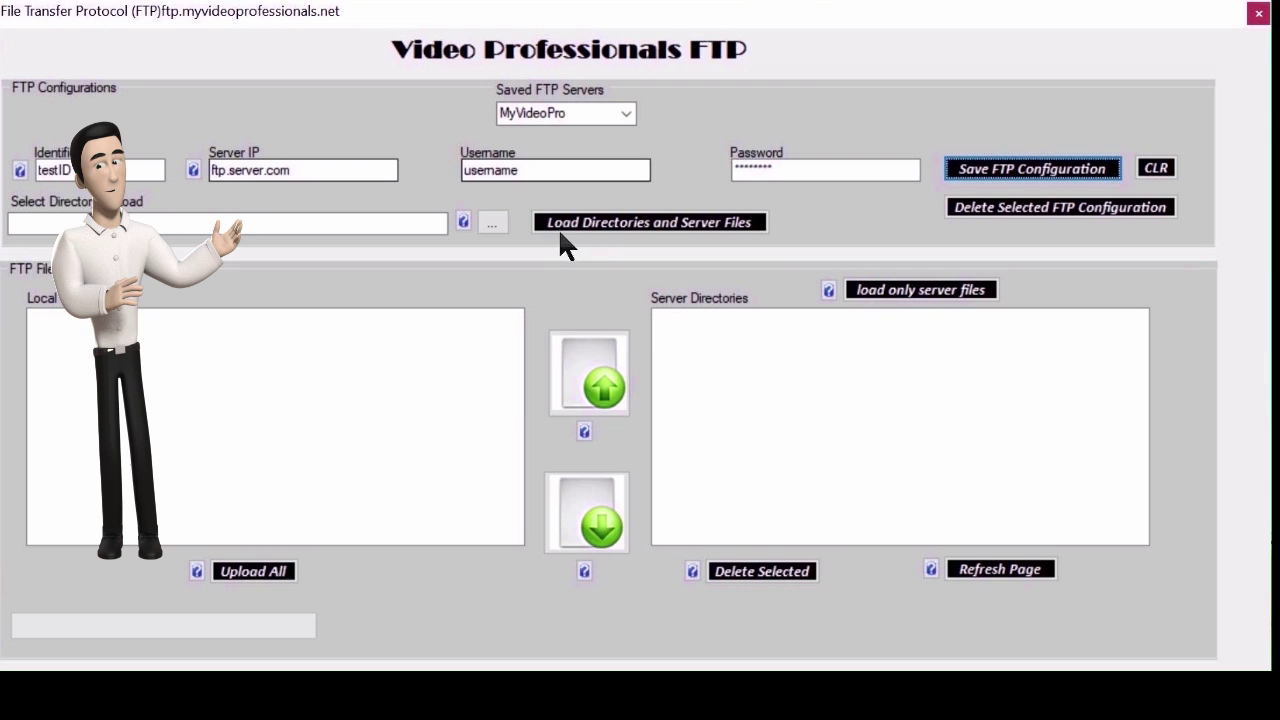
# Save the testID server configuration and acknowledge the 'FTP server information saved.' message.
pyautogui.click(991, 172)
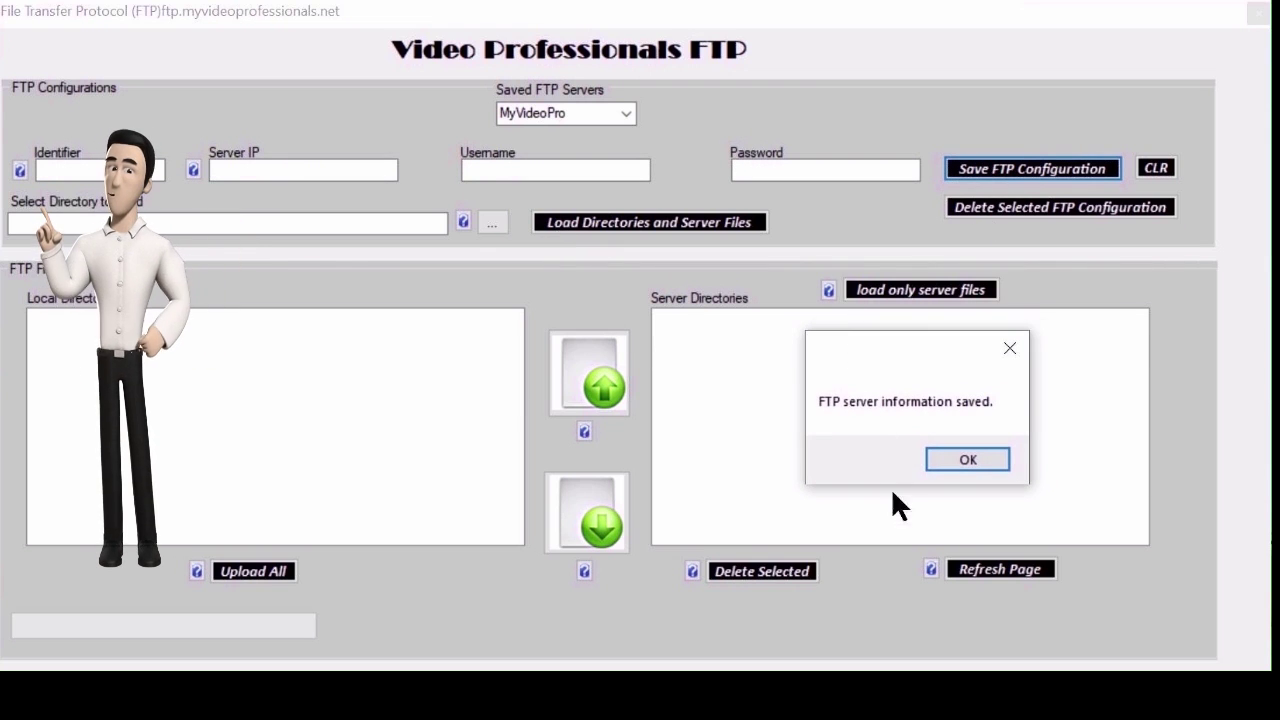
pyautogui.click(958, 456)
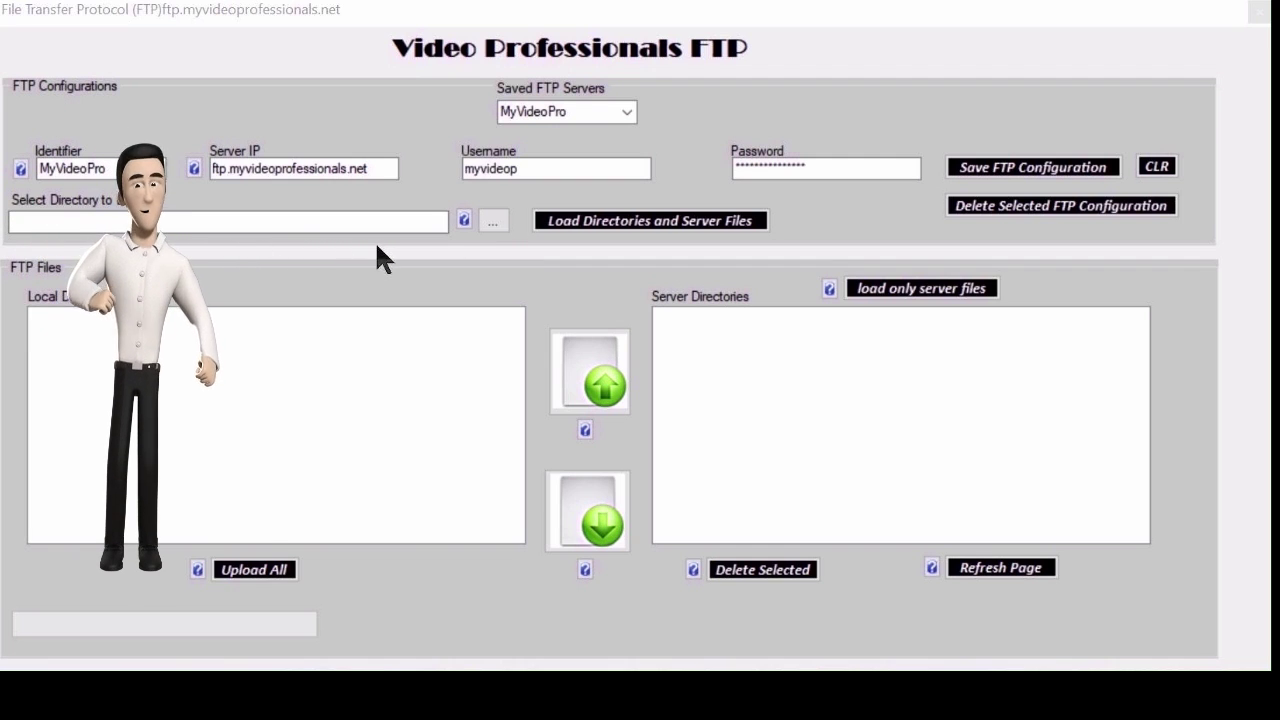
# Choose C:\Code\VideoProBuild as the local directory to load.
pyautogui.click(489, 224)
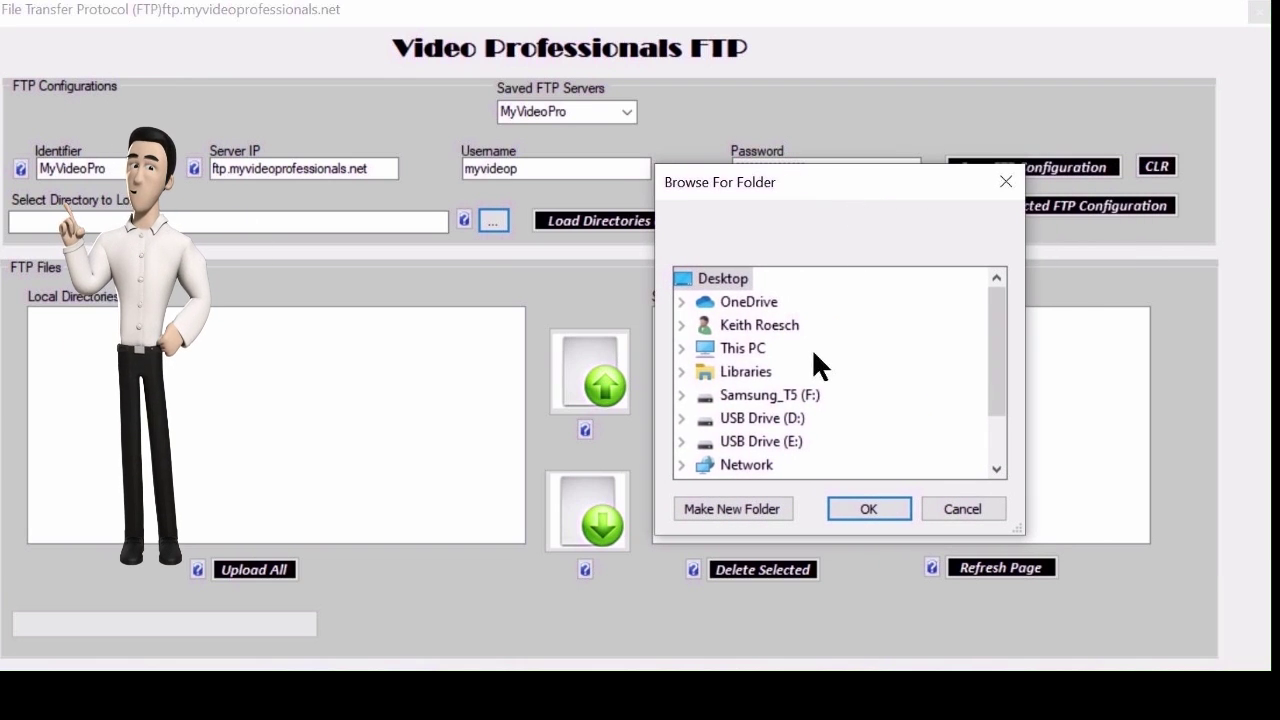
pyautogui.click(682, 348)
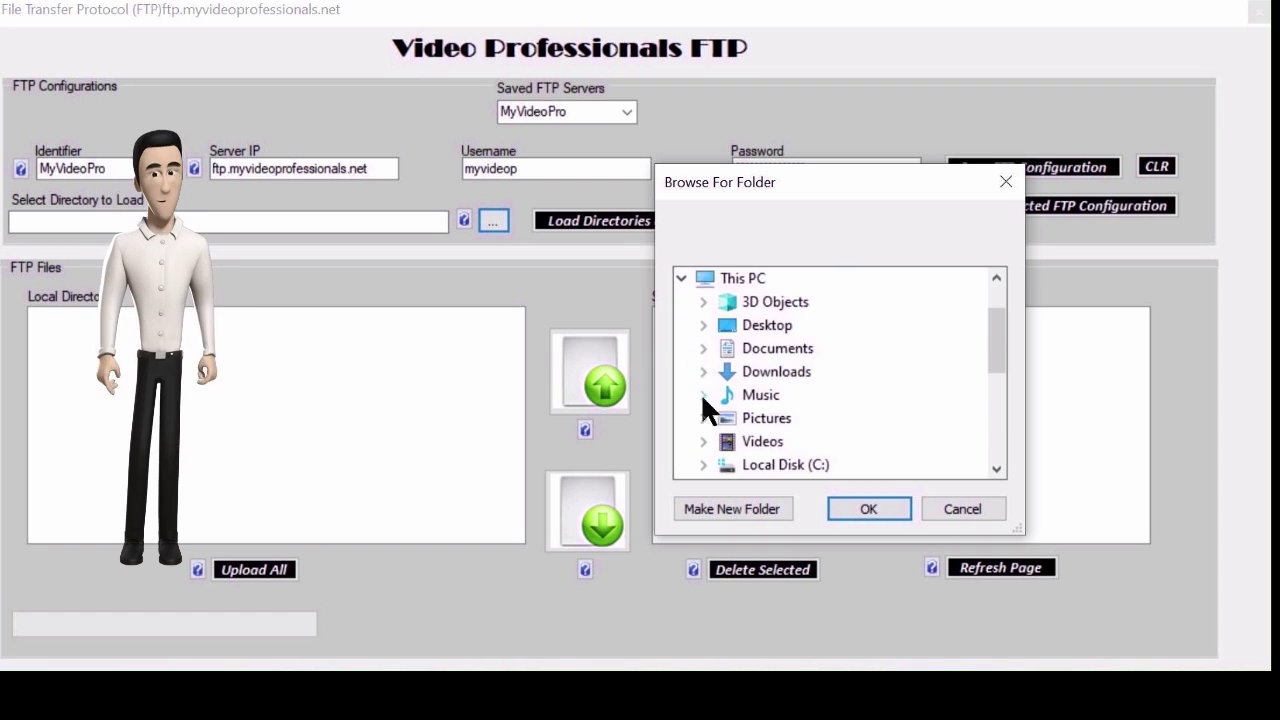
pyautogui.click(704, 462)
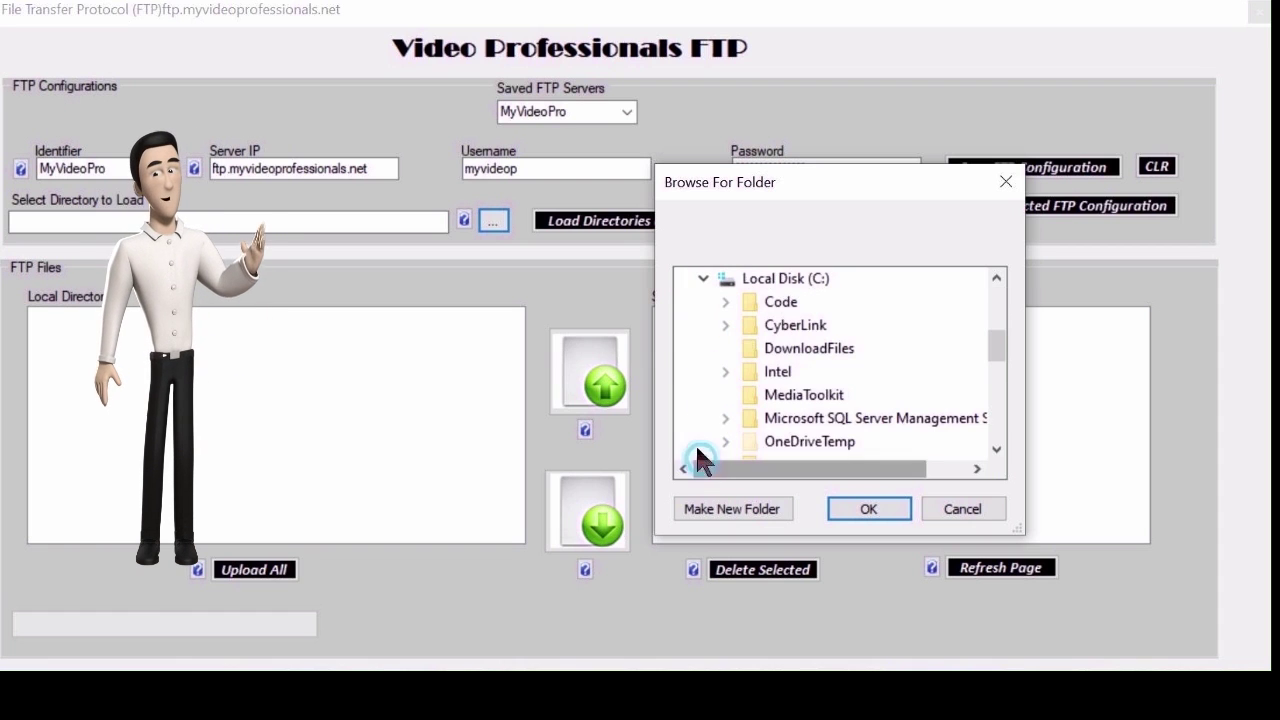
pyautogui.click(725, 301)
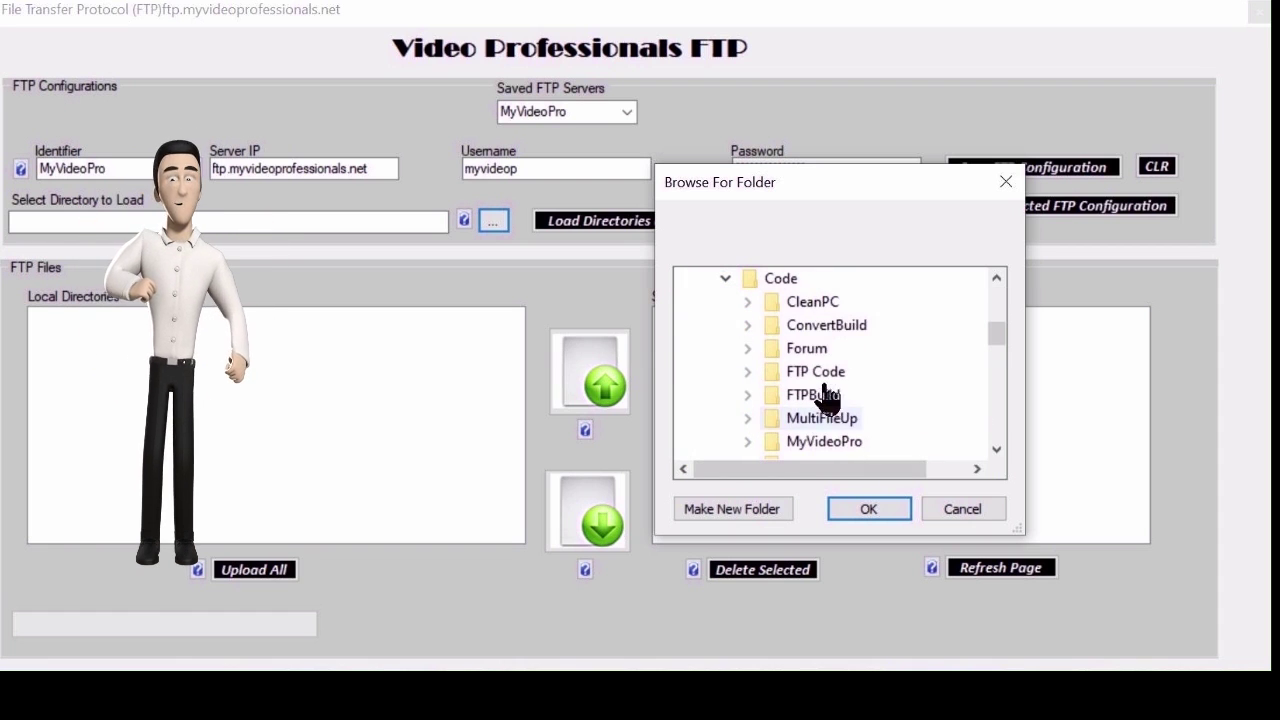
pyautogui.scroll(-1, 830, 420)
pyautogui.scroll(-2, 834, 434)
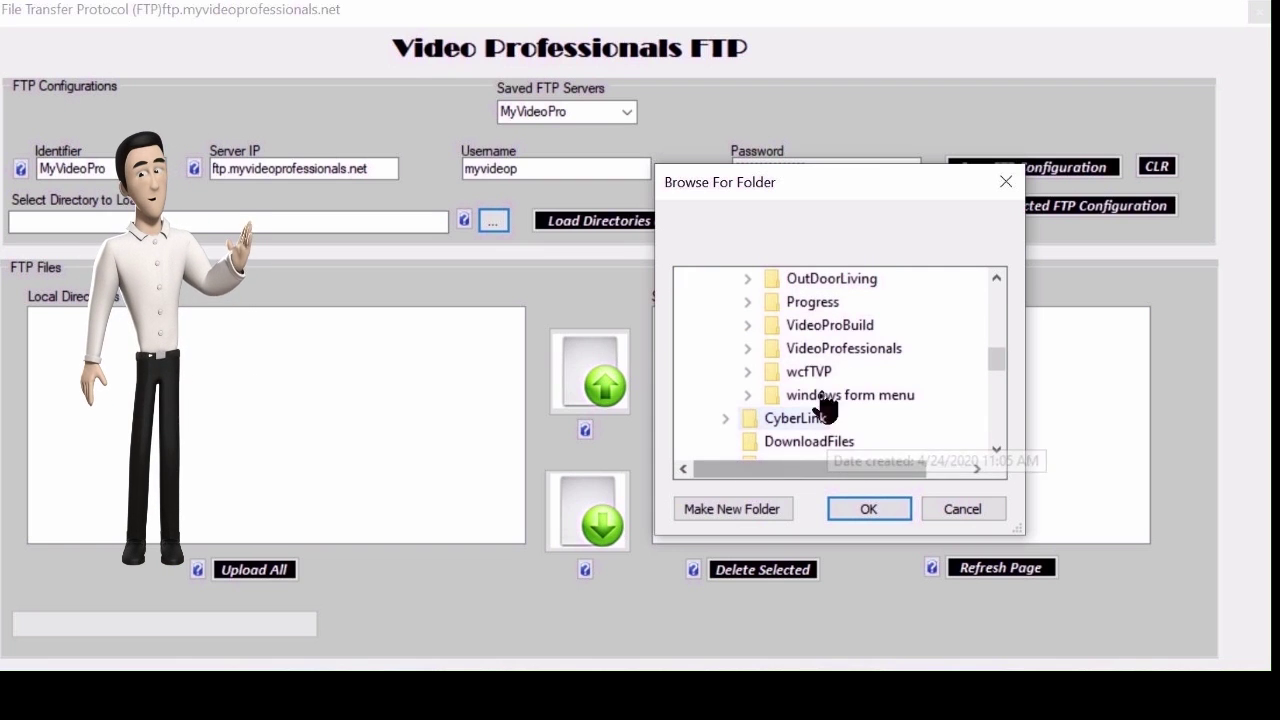
pyautogui.doubleClick(836, 326)
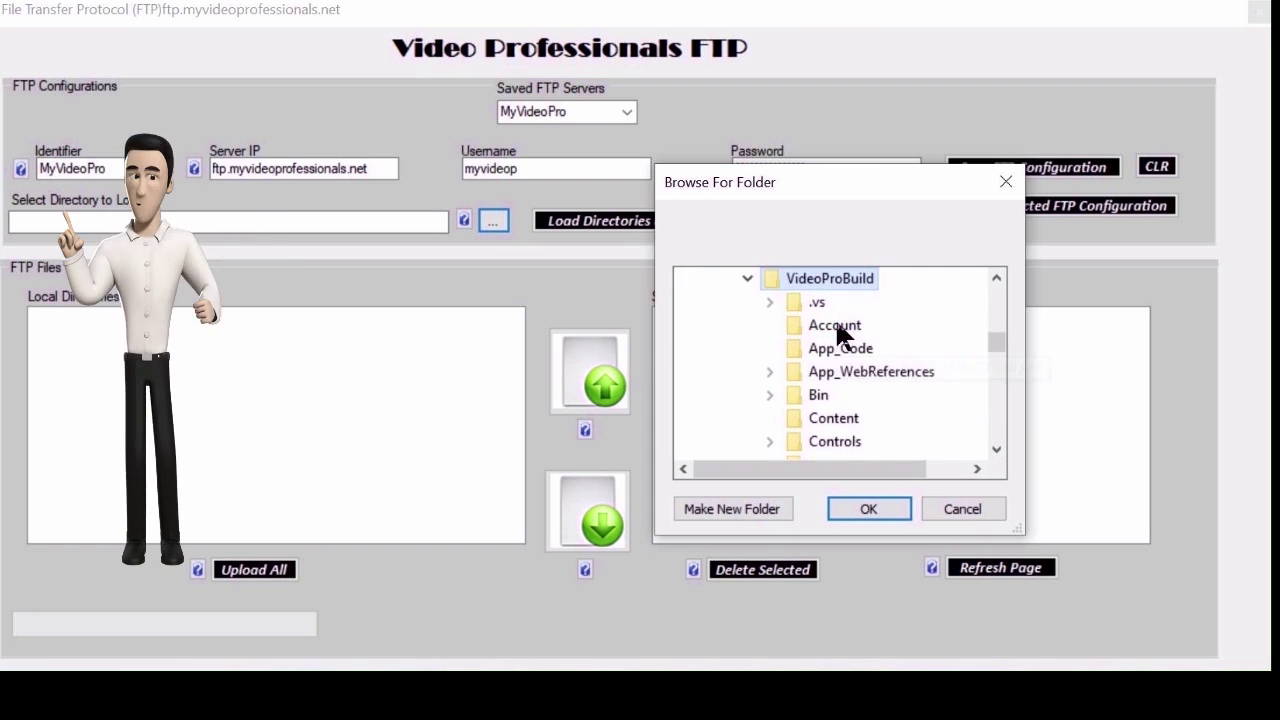
pyautogui.click(845, 503)
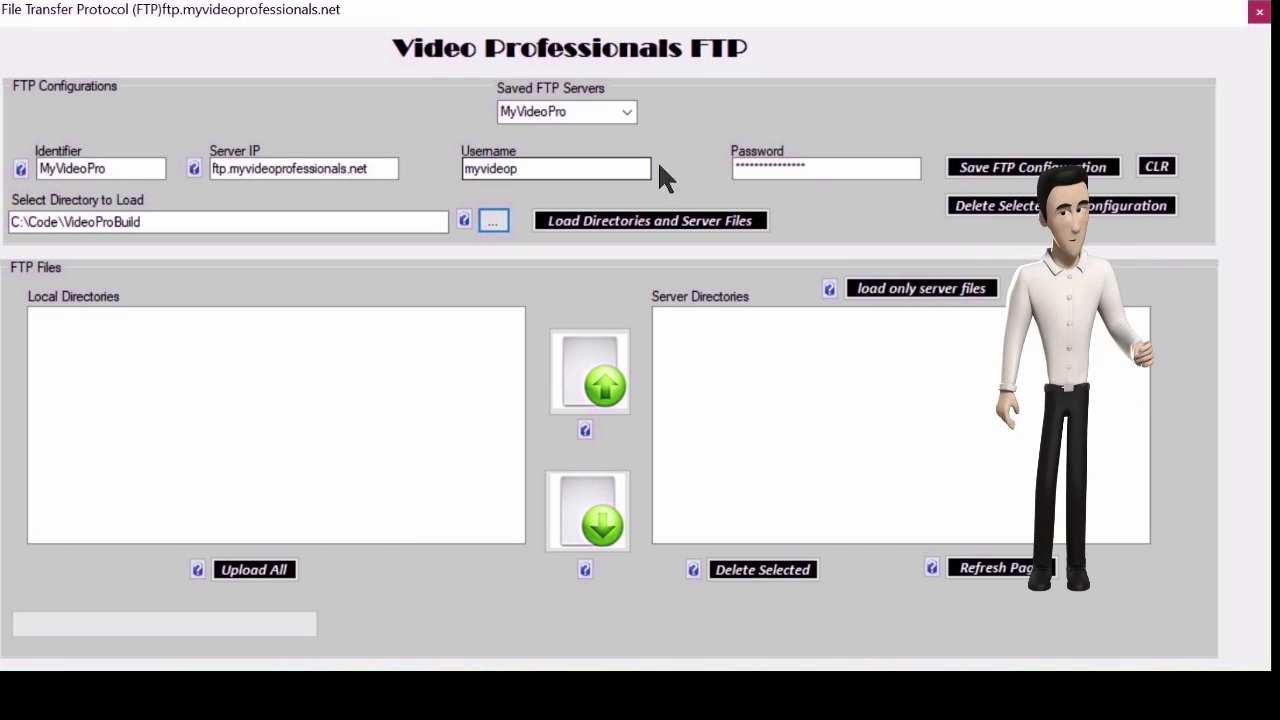
# Load the VideoProBuild and myvideop trees and select TestUpDirectory's TestDocument.txt.
pyautogui.click(674, 220)
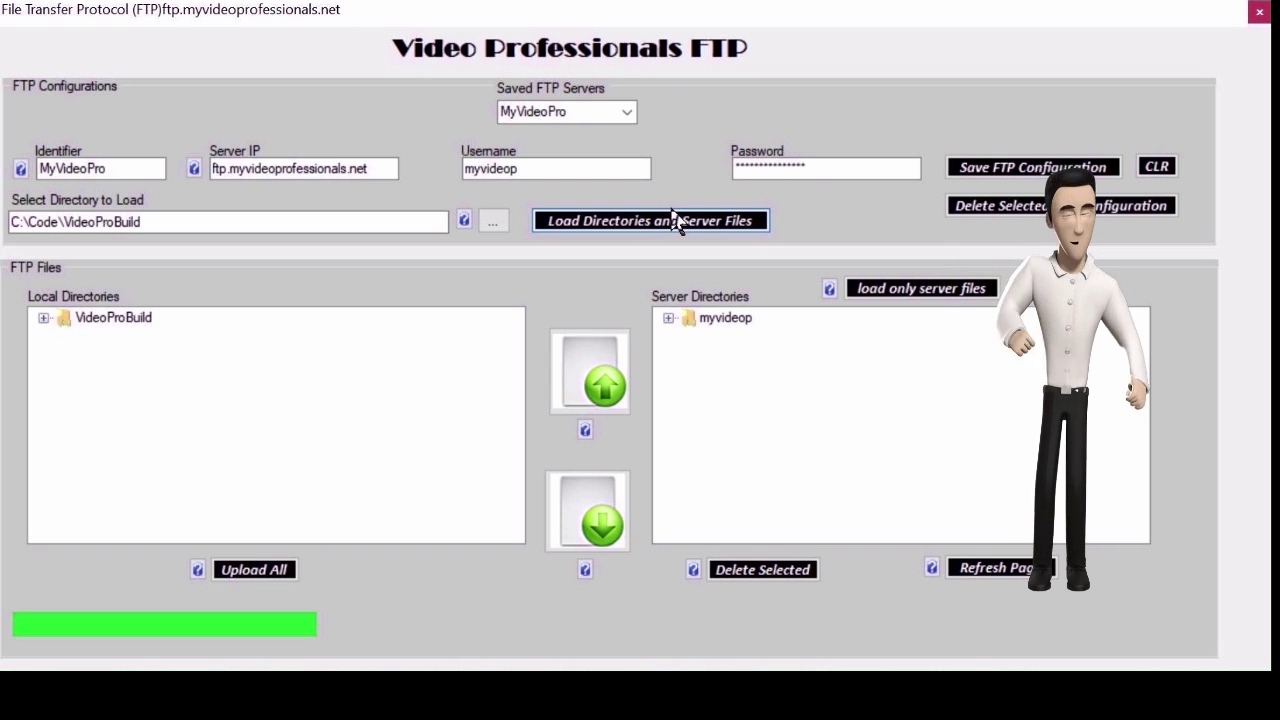
pyautogui.click(676, 222)
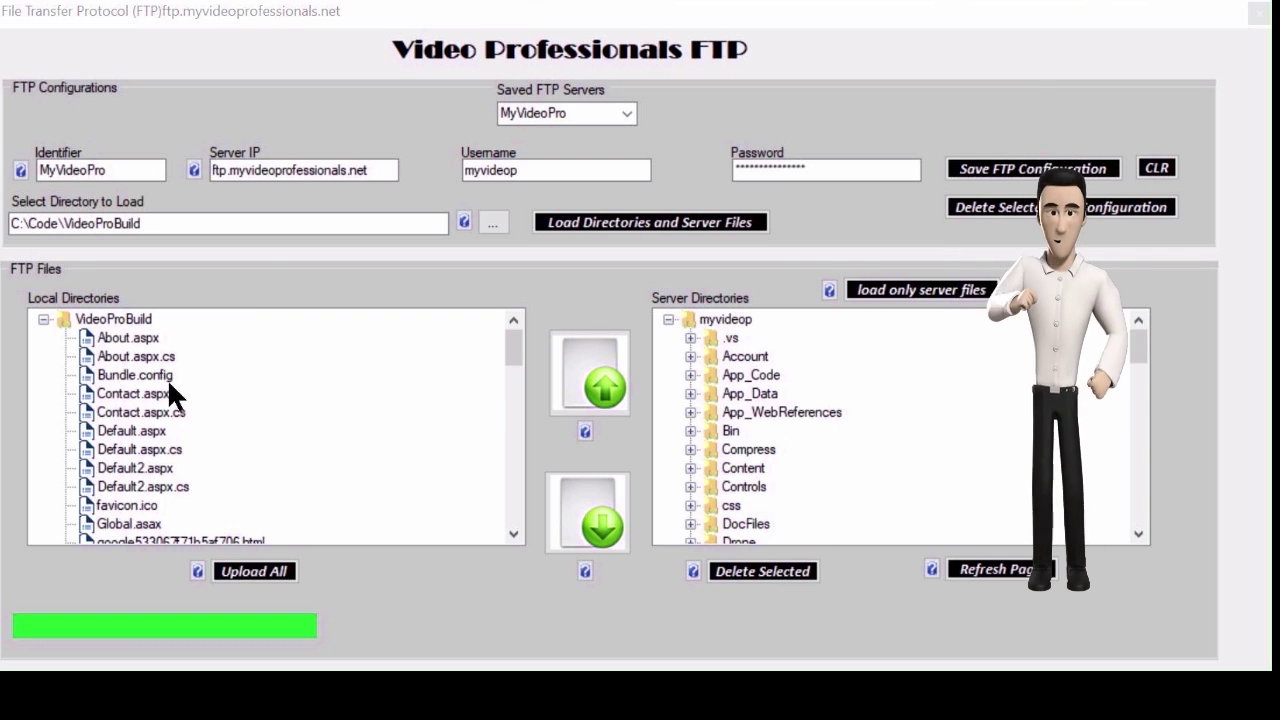
pyautogui.scroll(-15, 165, 378)
pyautogui.scroll(-5, 145, 450)
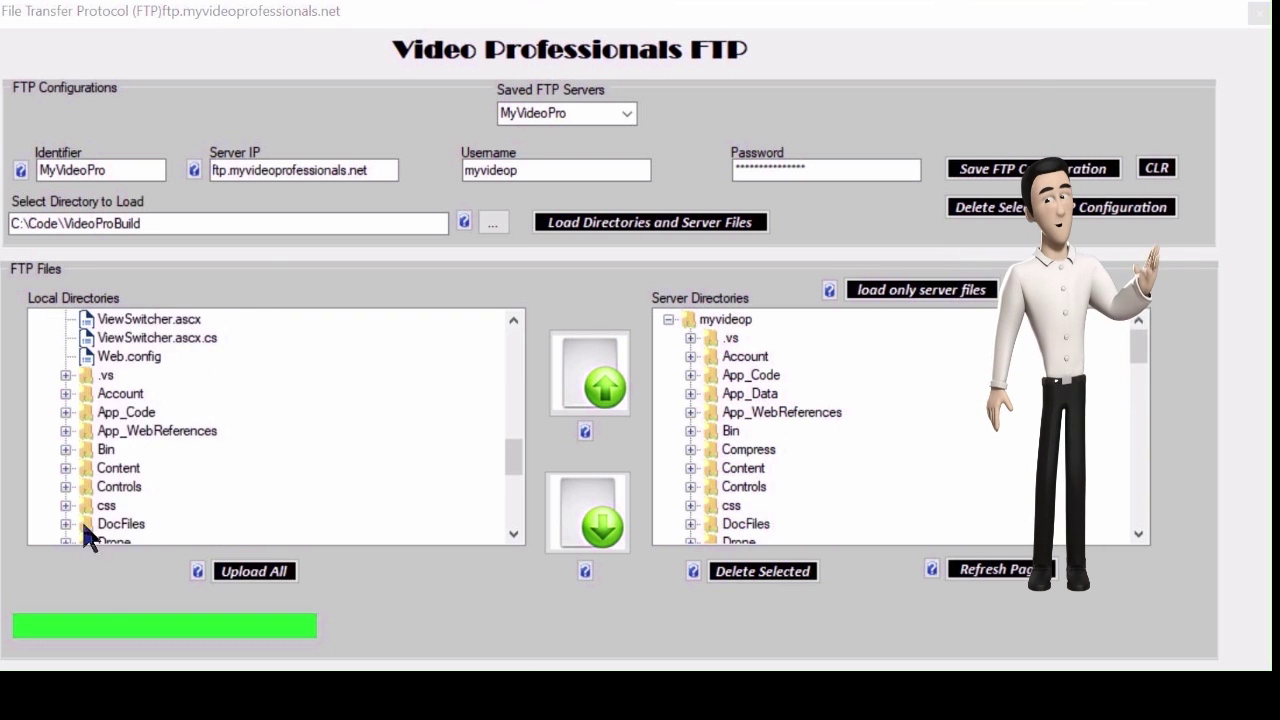
pyautogui.scroll(-2, 167, 400)
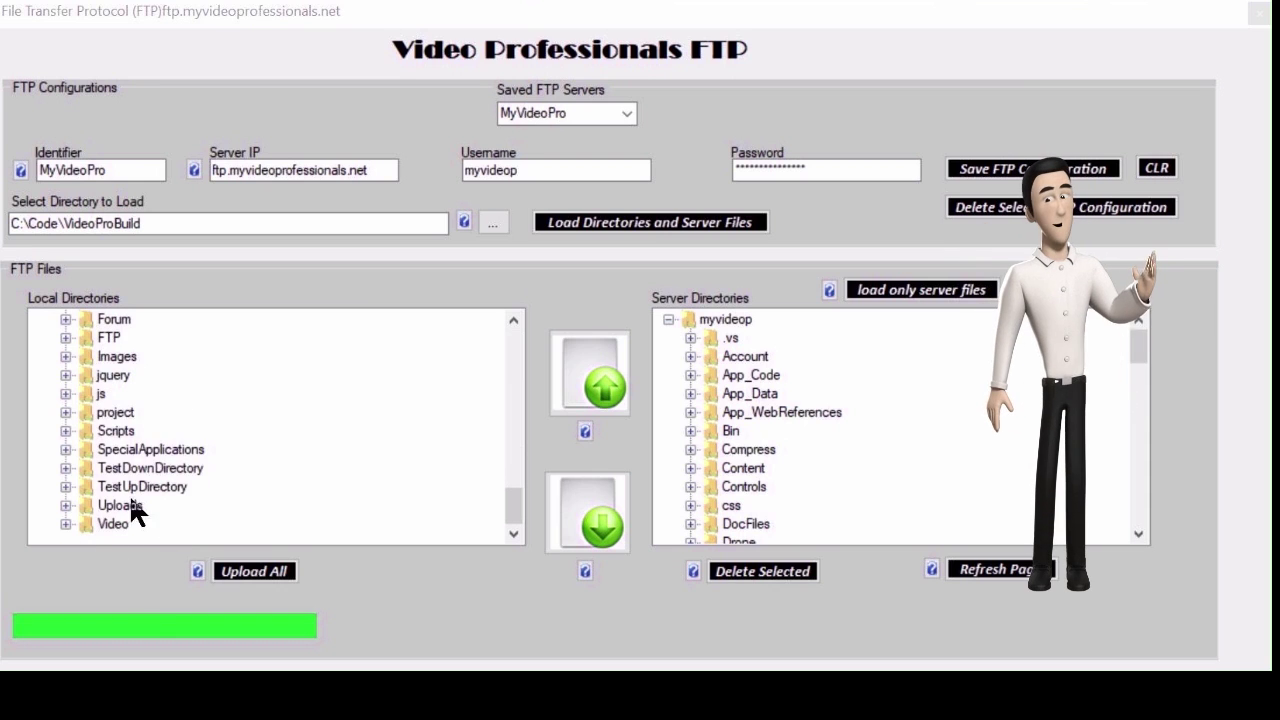
pyautogui.click(63, 487)
pyautogui.click(152, 508)
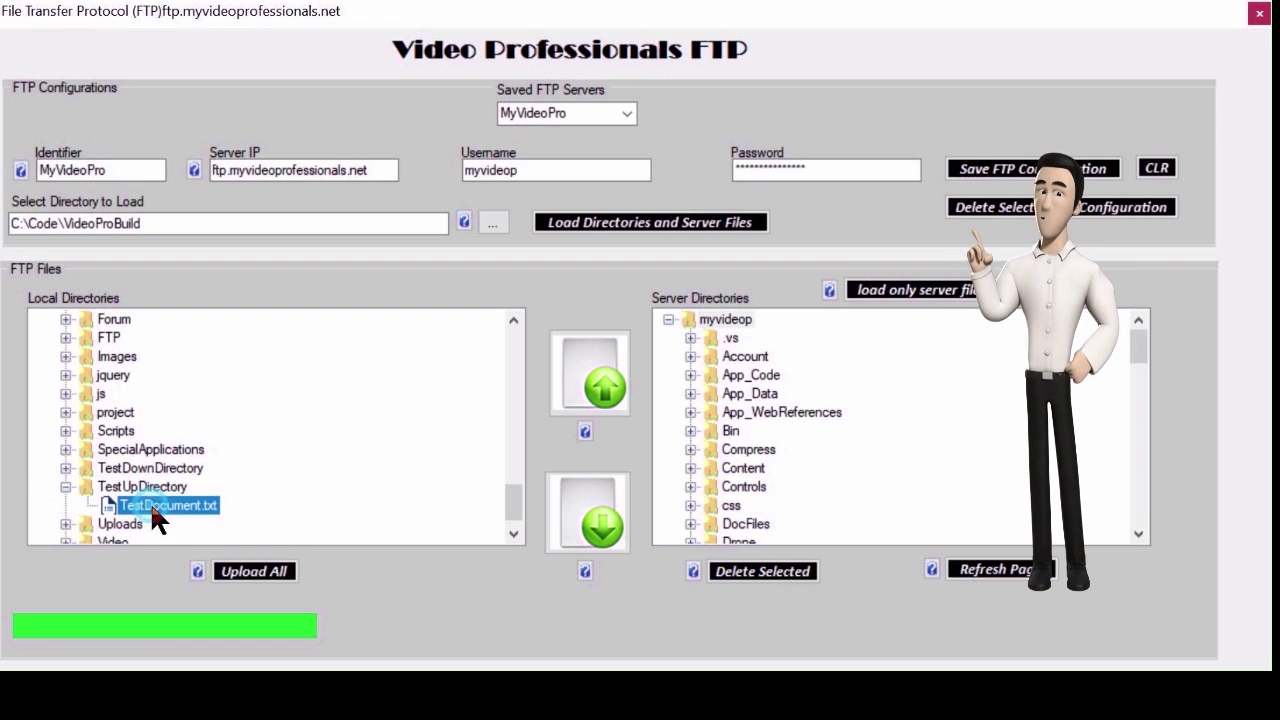
pyautogui.scroll(-7, 761, 420)
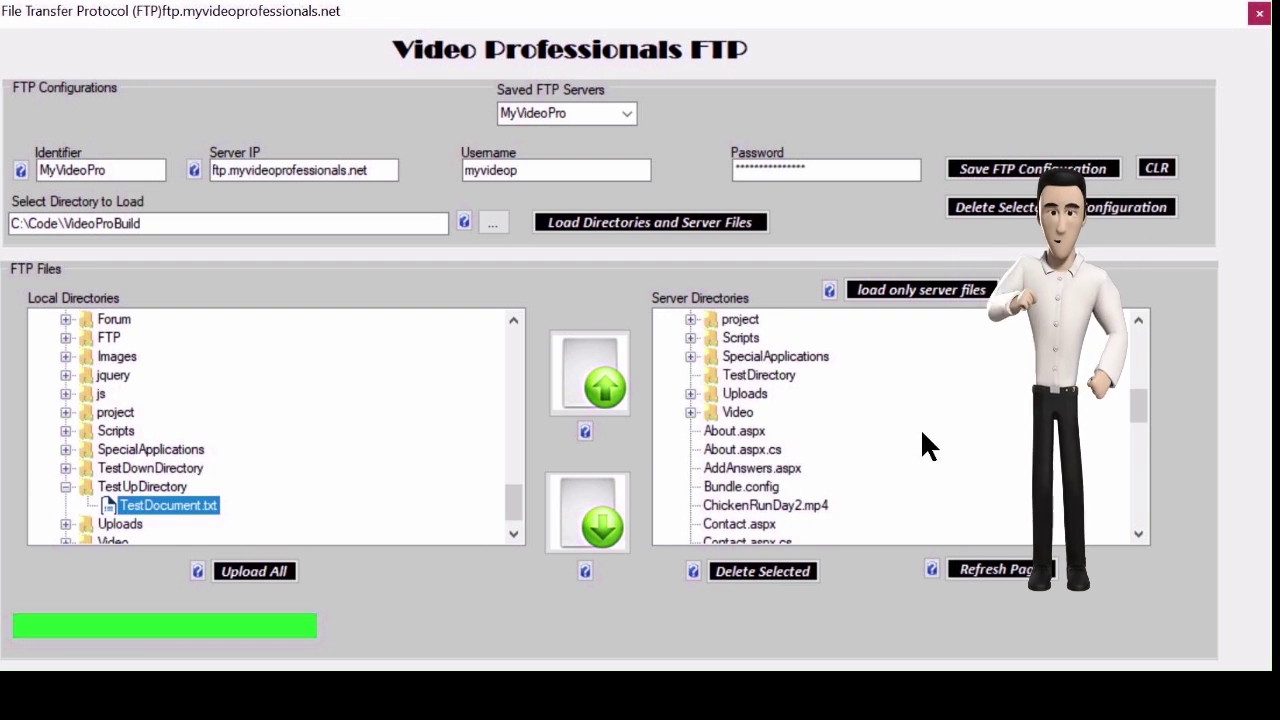
# Upload TestDocument.txt into the server's TestDirectory.
pyautogui.click(750, 376)
pyautogui.click(587, 406)
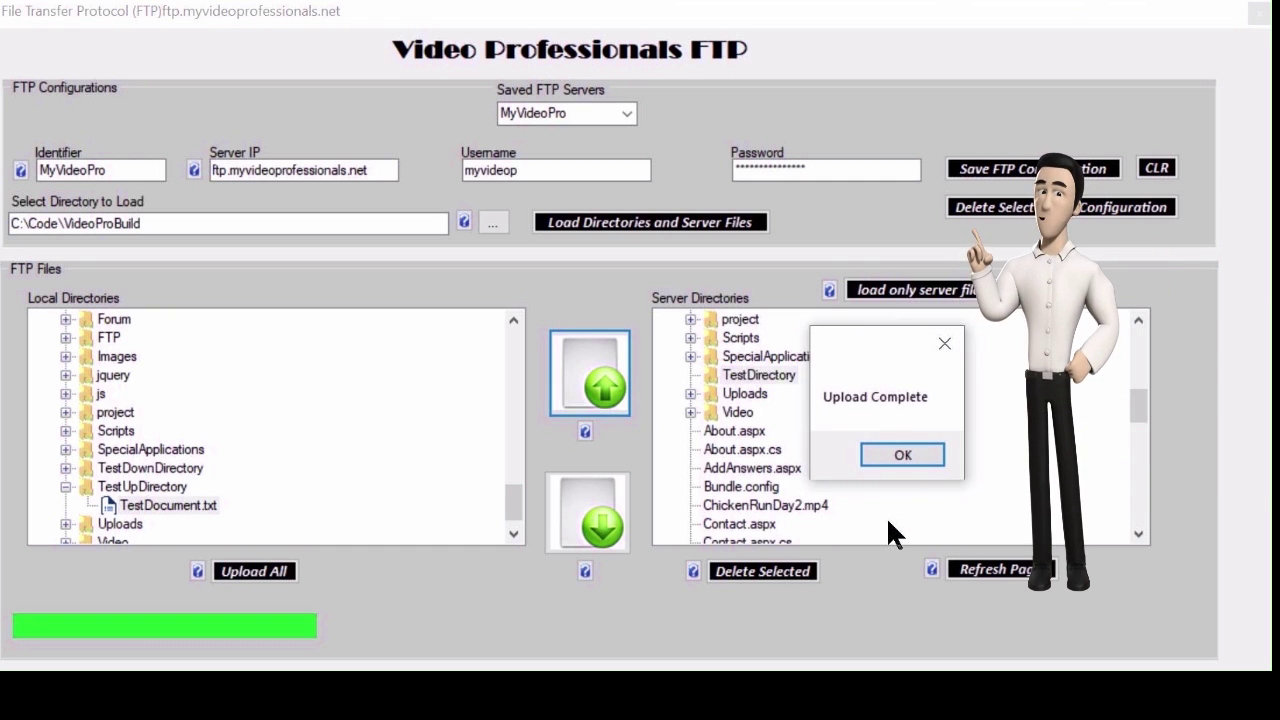
# Reload the server files and find TestDocument.txt under myvideop's TestDirectory.
pyautogui.click(901, 455)
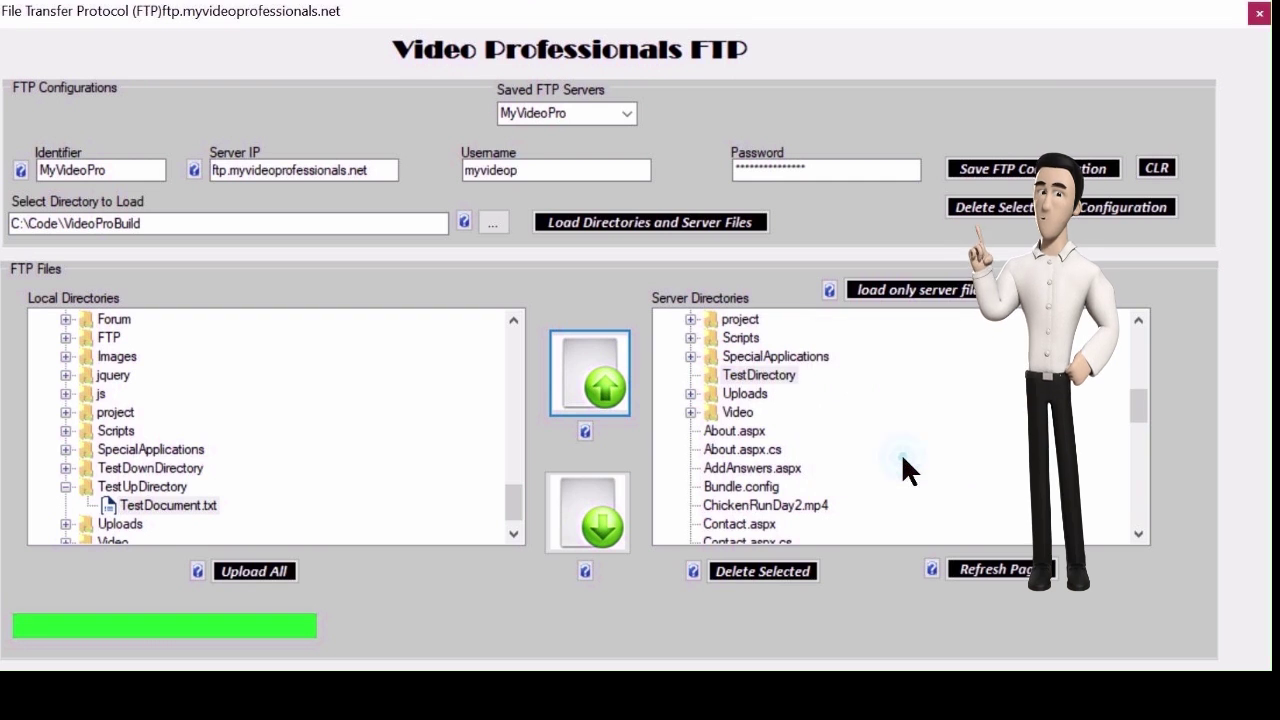
pyautogui.click(918, 292)
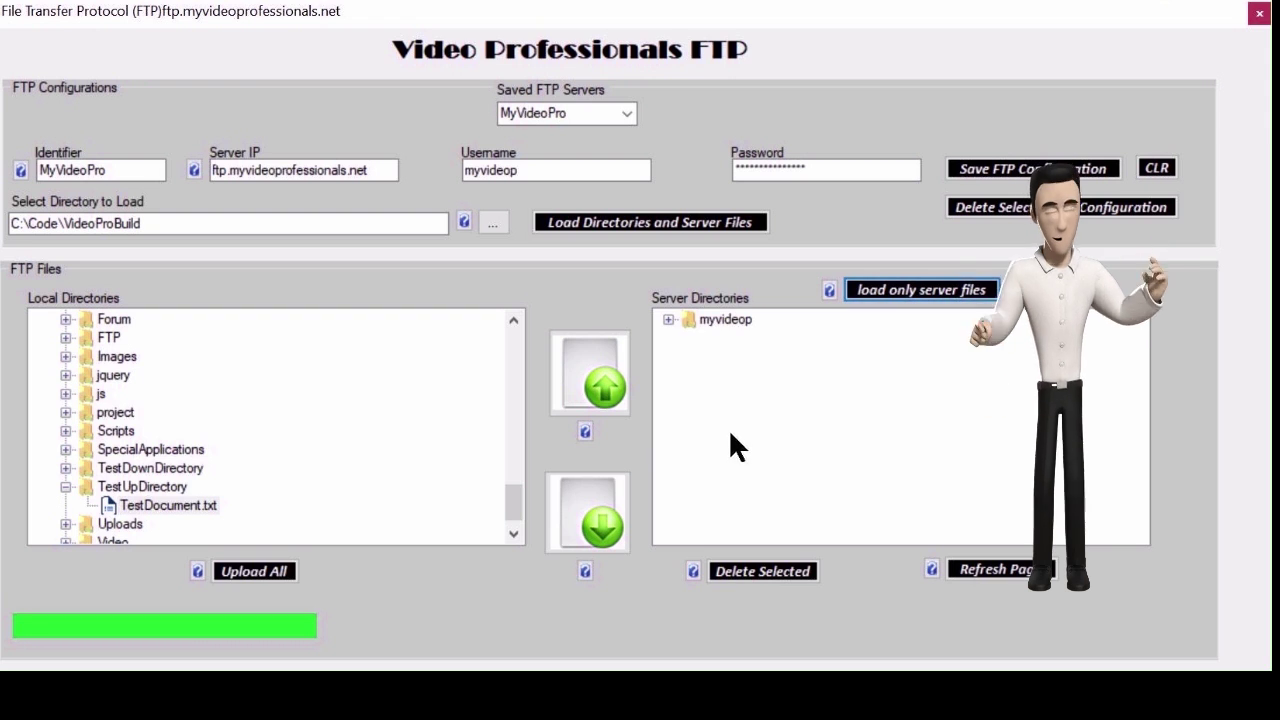
pyautogui.click(668, 319)
pyautogui.scroll(-5, 677, 351)
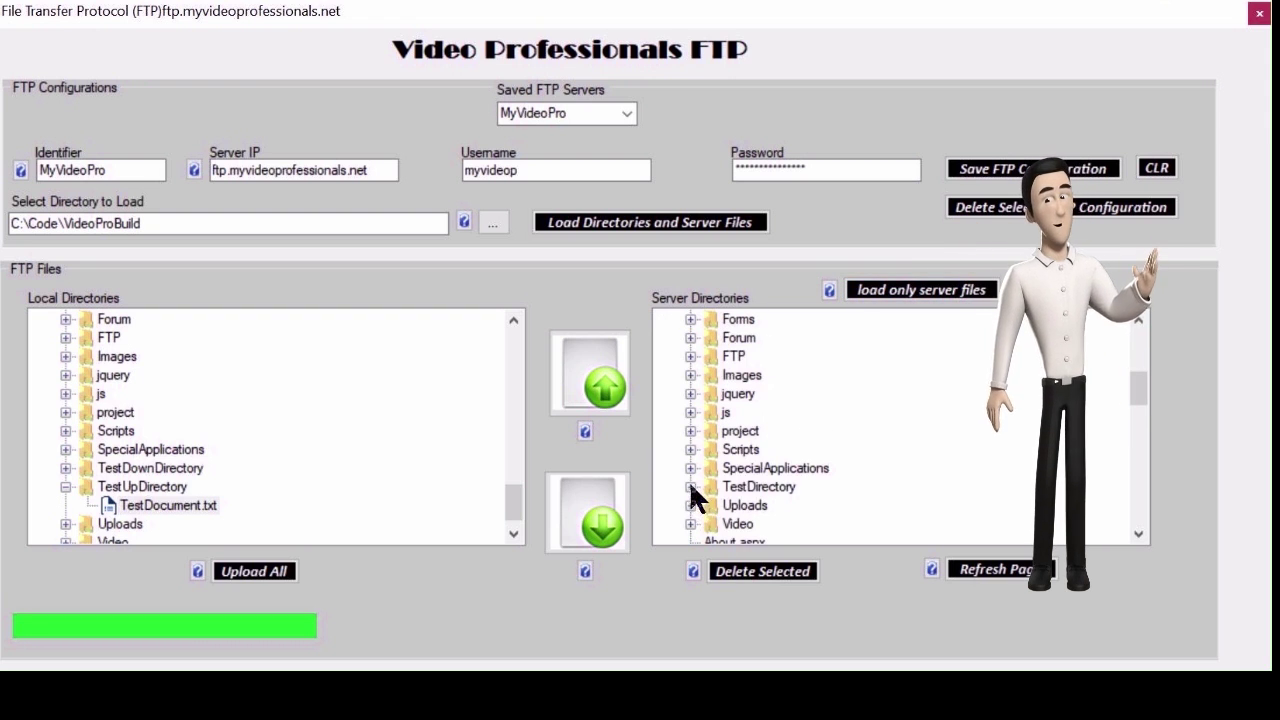
pyautogui.click(690, 487)
pyautogui.click(775, 505)
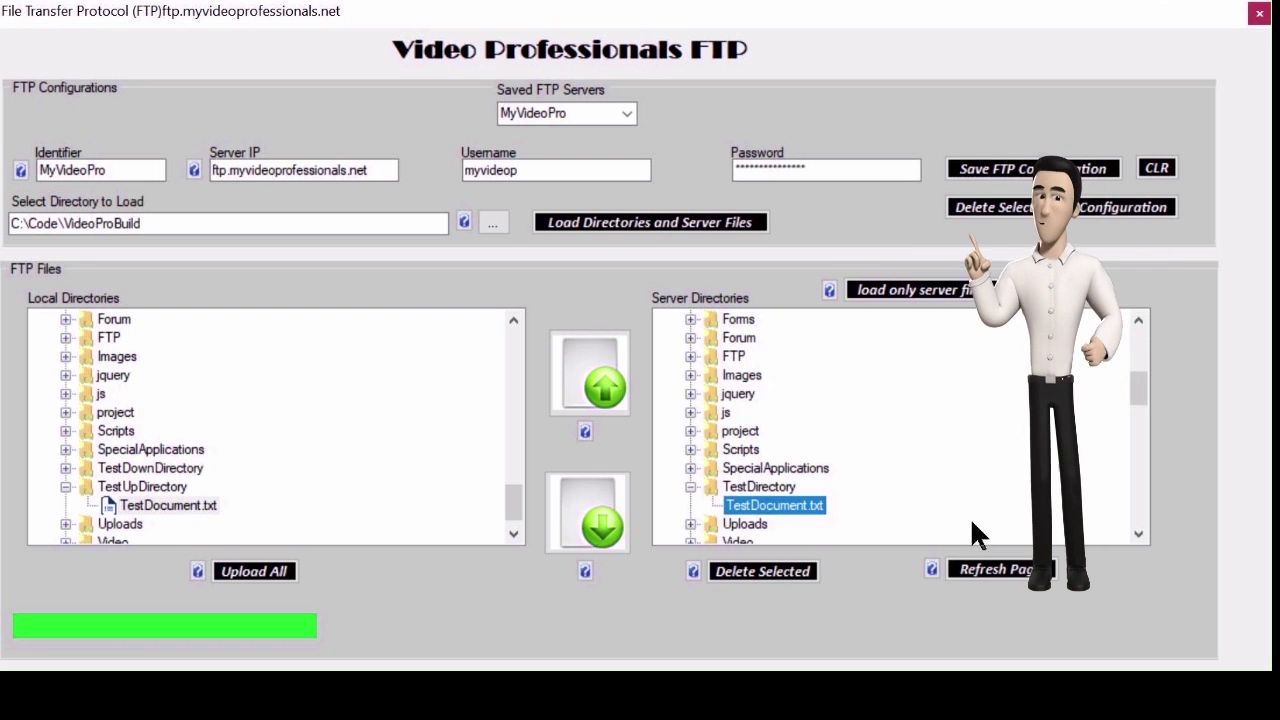
# Download TestDocument.txt into local TestDownDirectory and reload both directory trees.
pyautogui.click(135, 470)
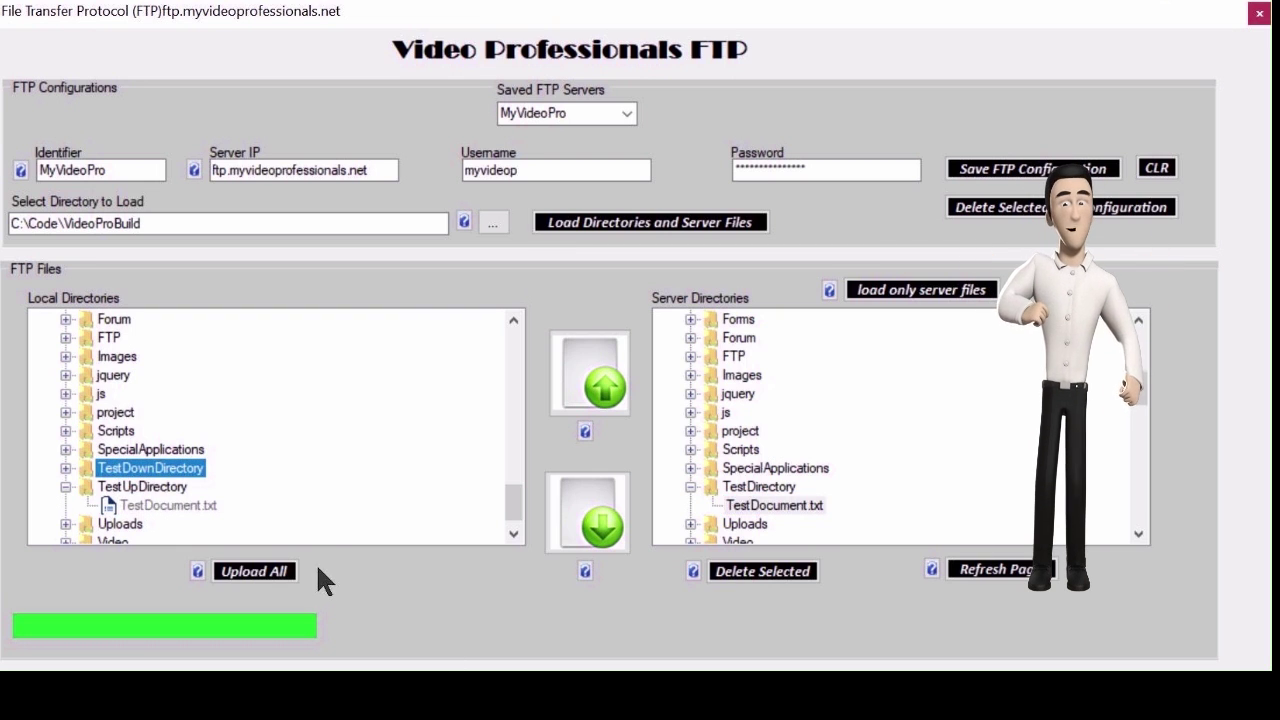
pyautogui.click(590, 525)
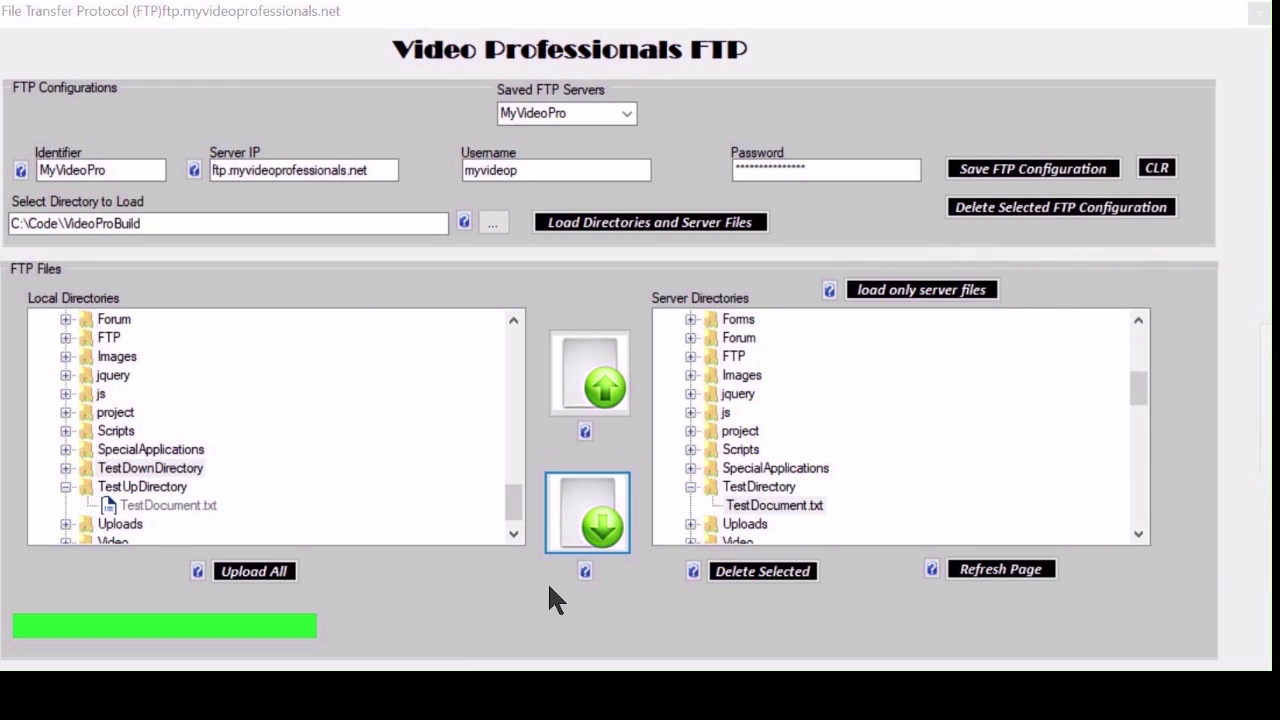
pyautogui.moveTo(1212, 338); pyautogui.dragTo(773, 340)
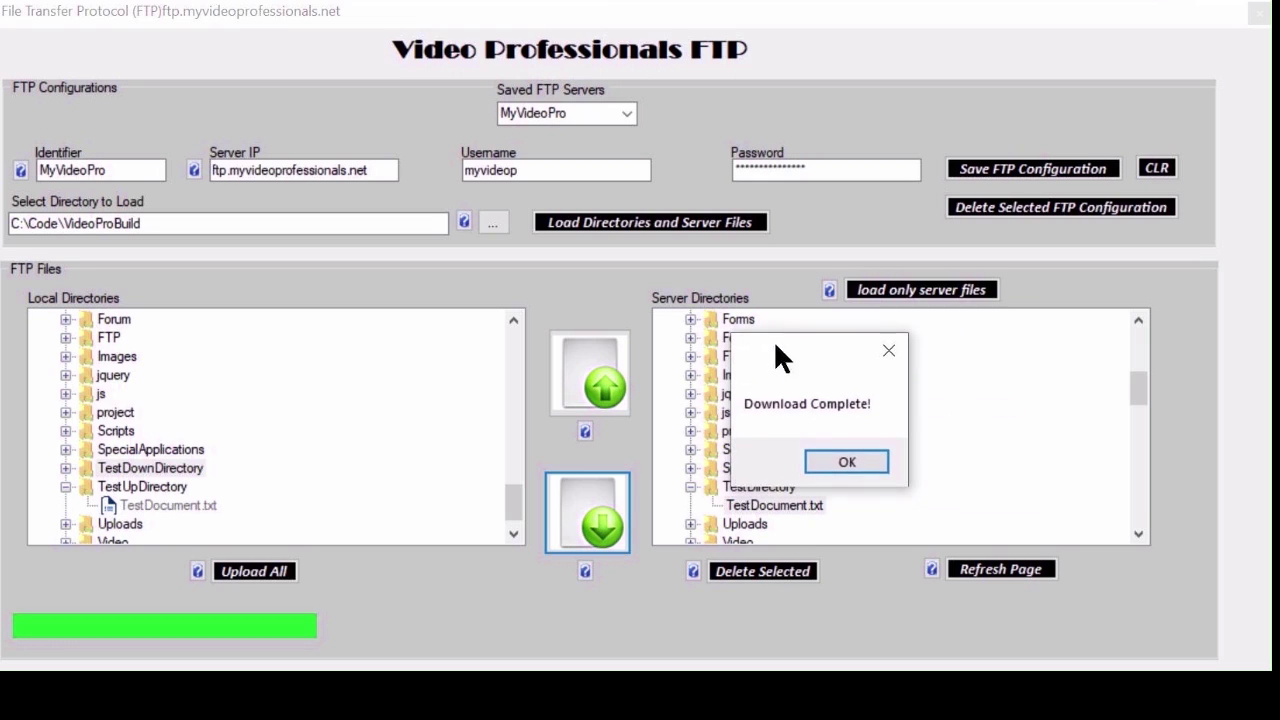
pyautogui.click(843, 462)
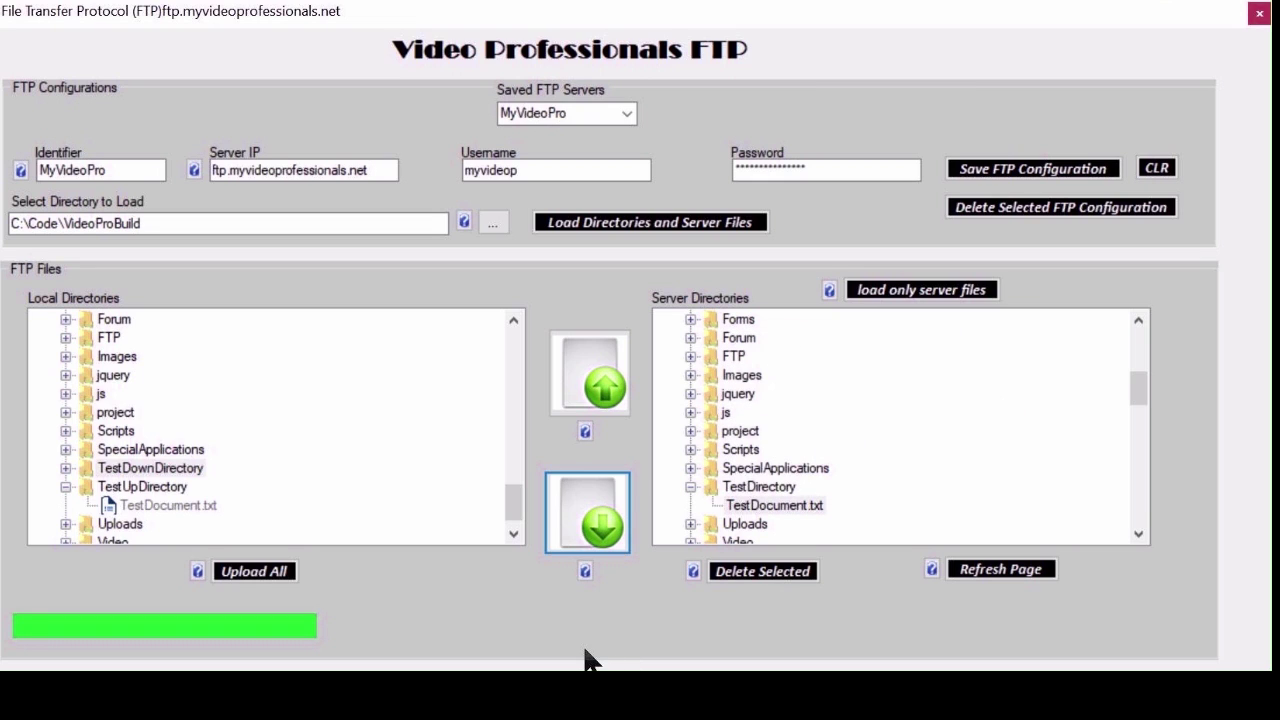
pyautogui.click(594, 222)
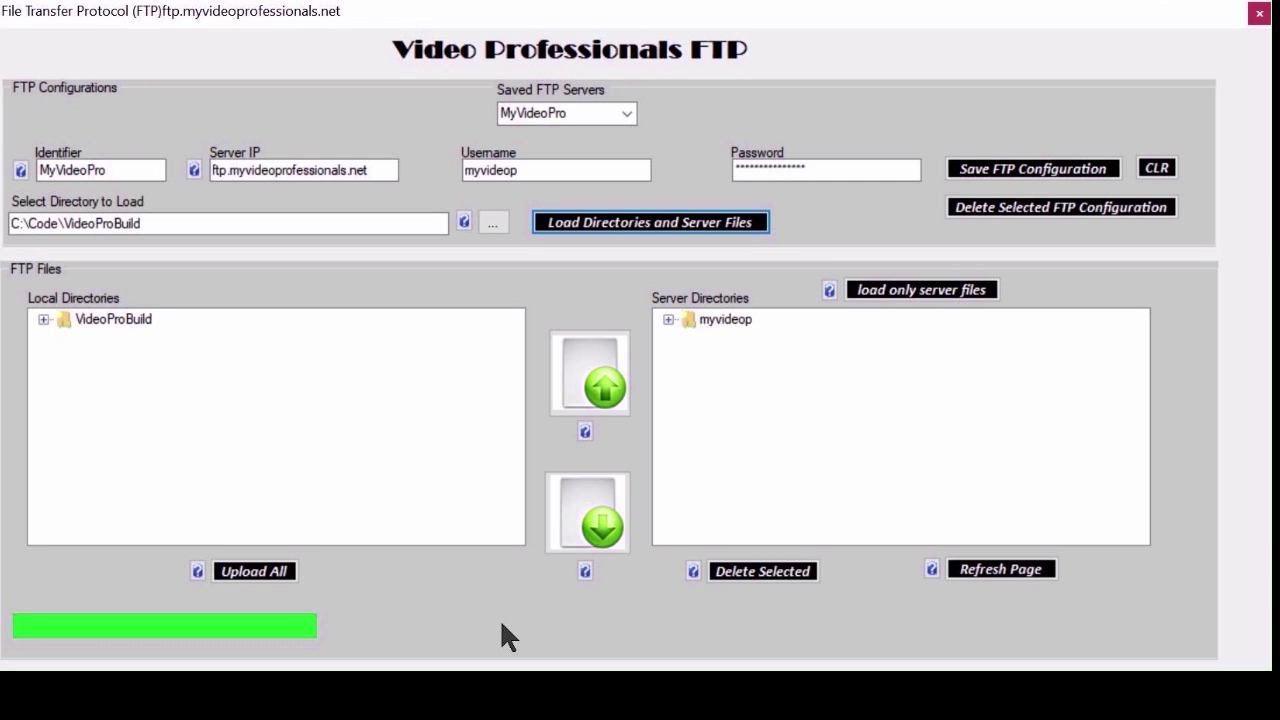
# Expand VideoProBuild's TestDownDirectory and select the downloaded TestDocument.txt.
pyautogui.click(43, 319)
pyautogui.scroll(-6, 105, 420)
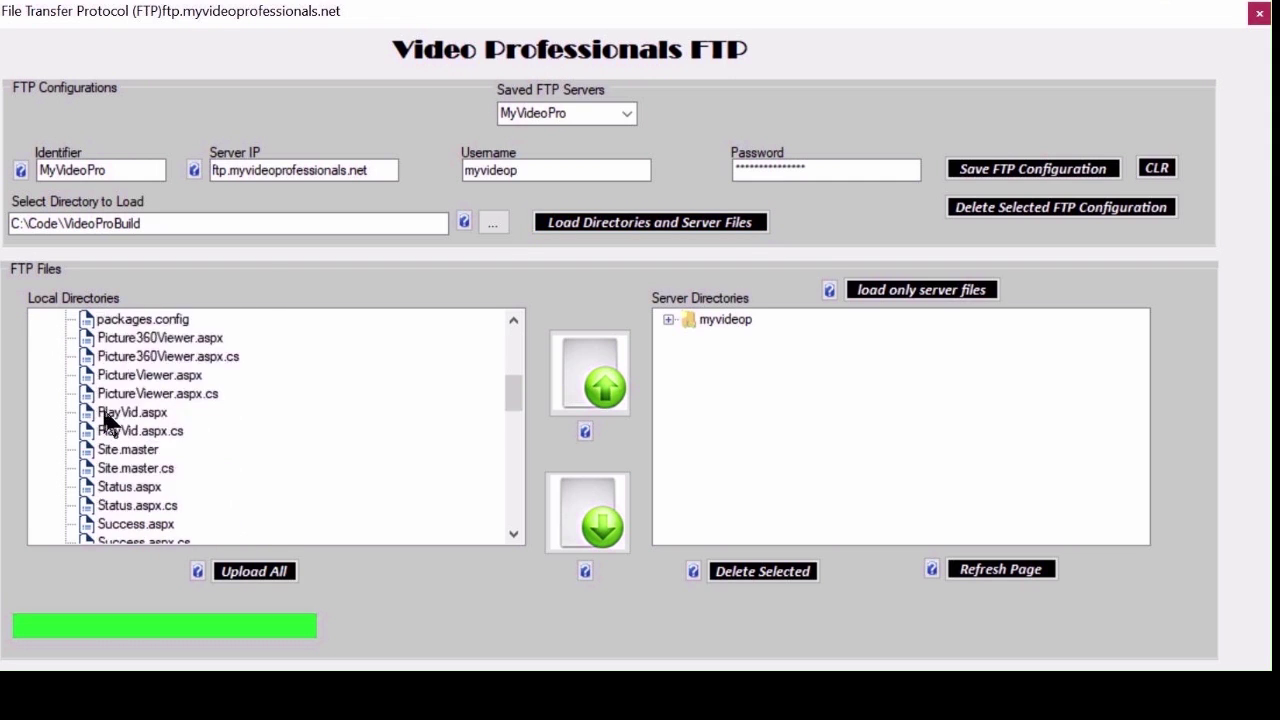
pyautogui.scroll(-10, 105, 420)
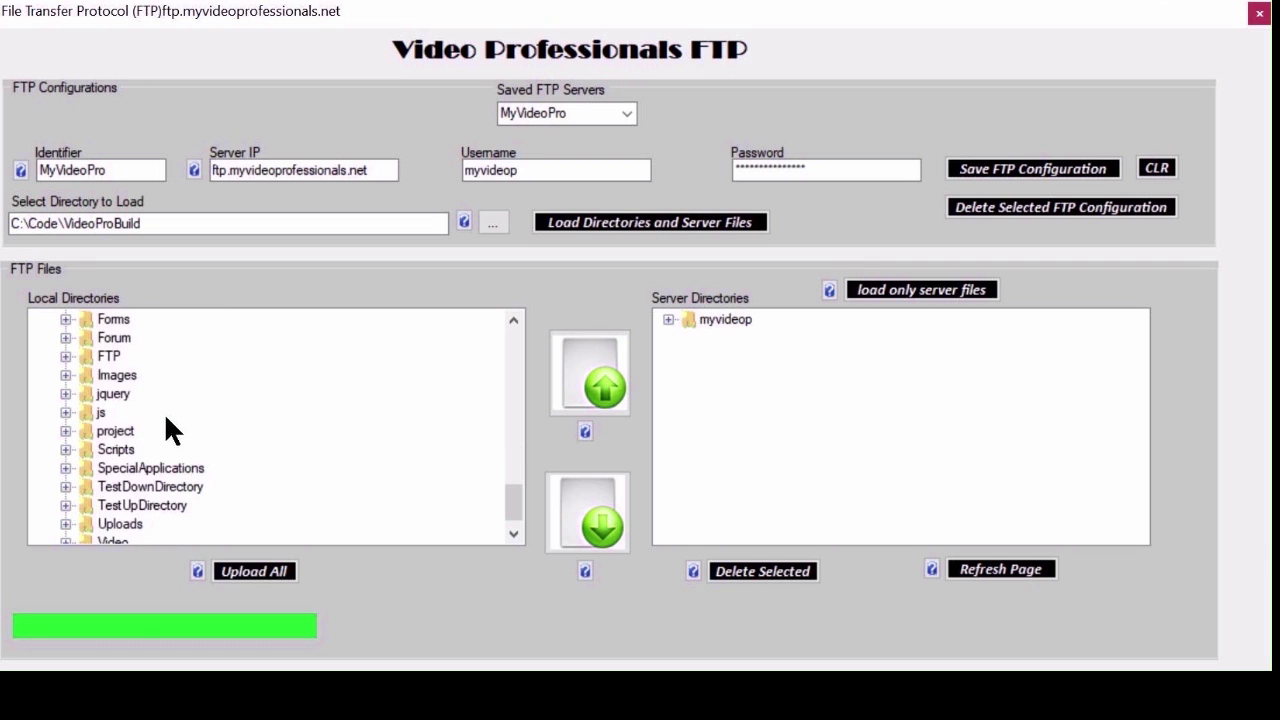
pyautogui.scroll(-1, 150, 460)
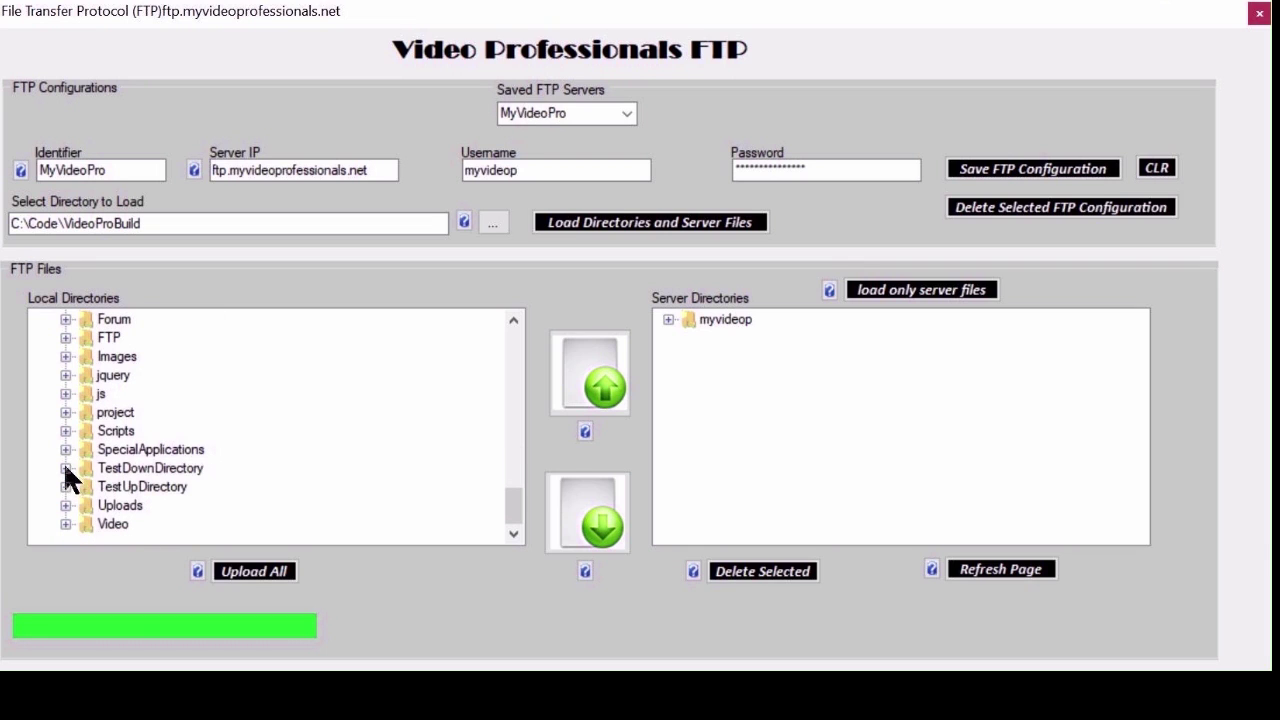
pyautogui.click(65, 468)
pyautogui.click(148, 488)
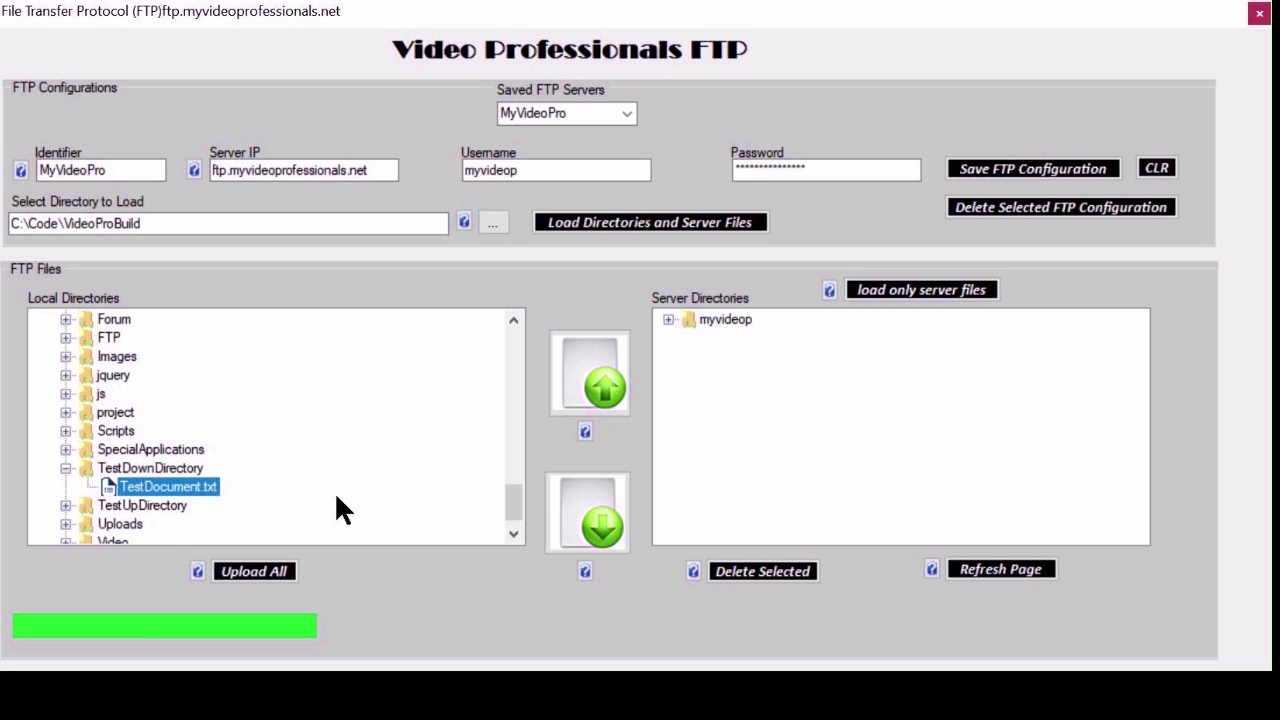
# Expand myvideop's TestDirectory to show the server copy of TestDocument.txt.
pyautogui.click(667, 320)
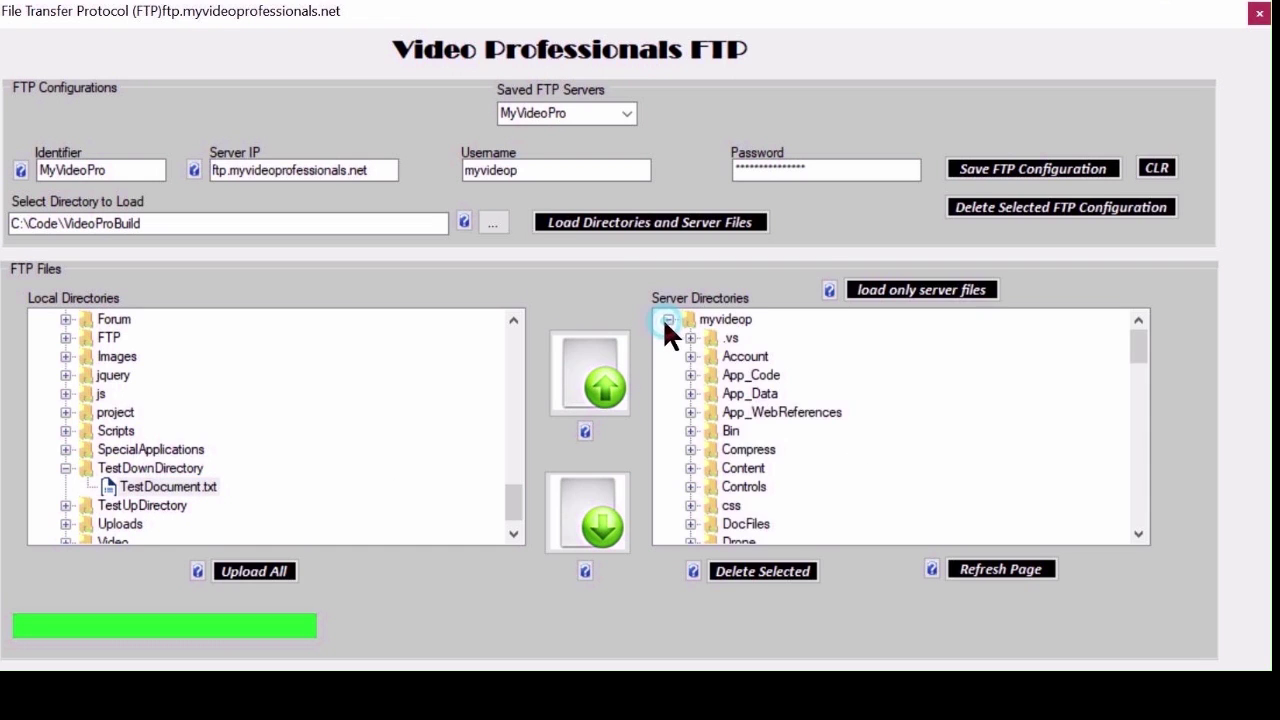
pyautogui.scroll(-5, 775, 450)
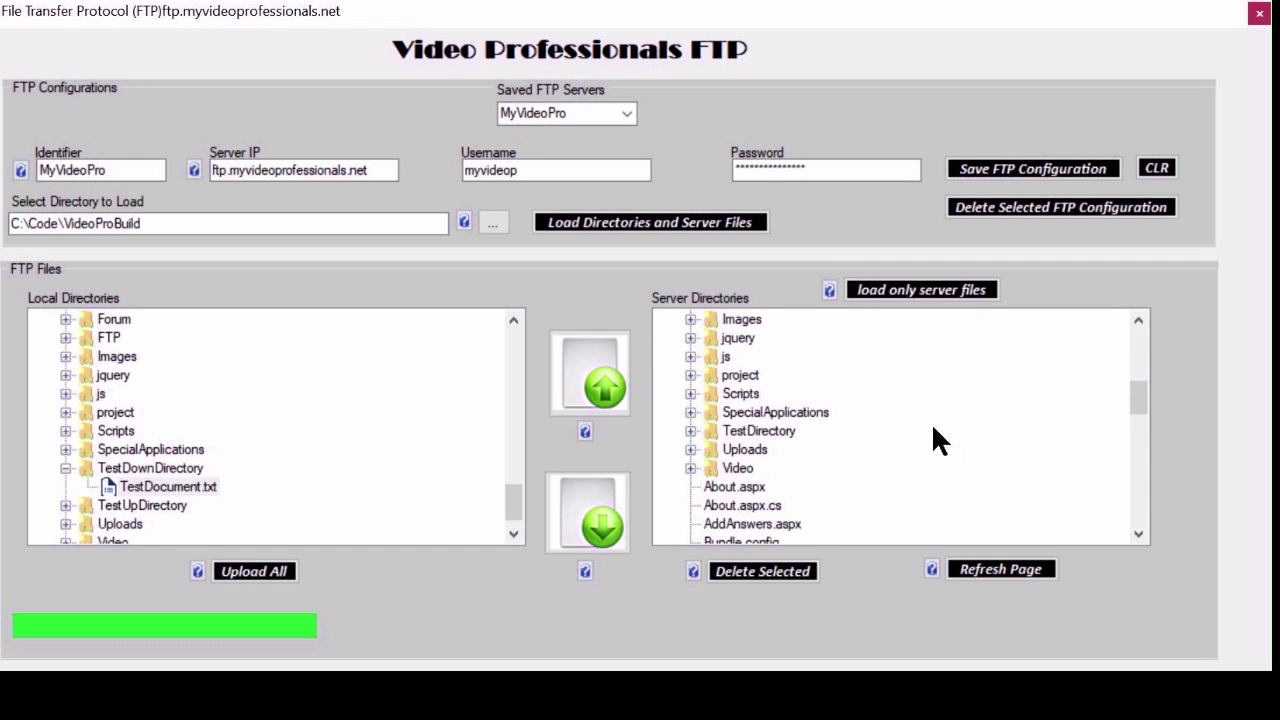
pyautogui.click(690, 431)
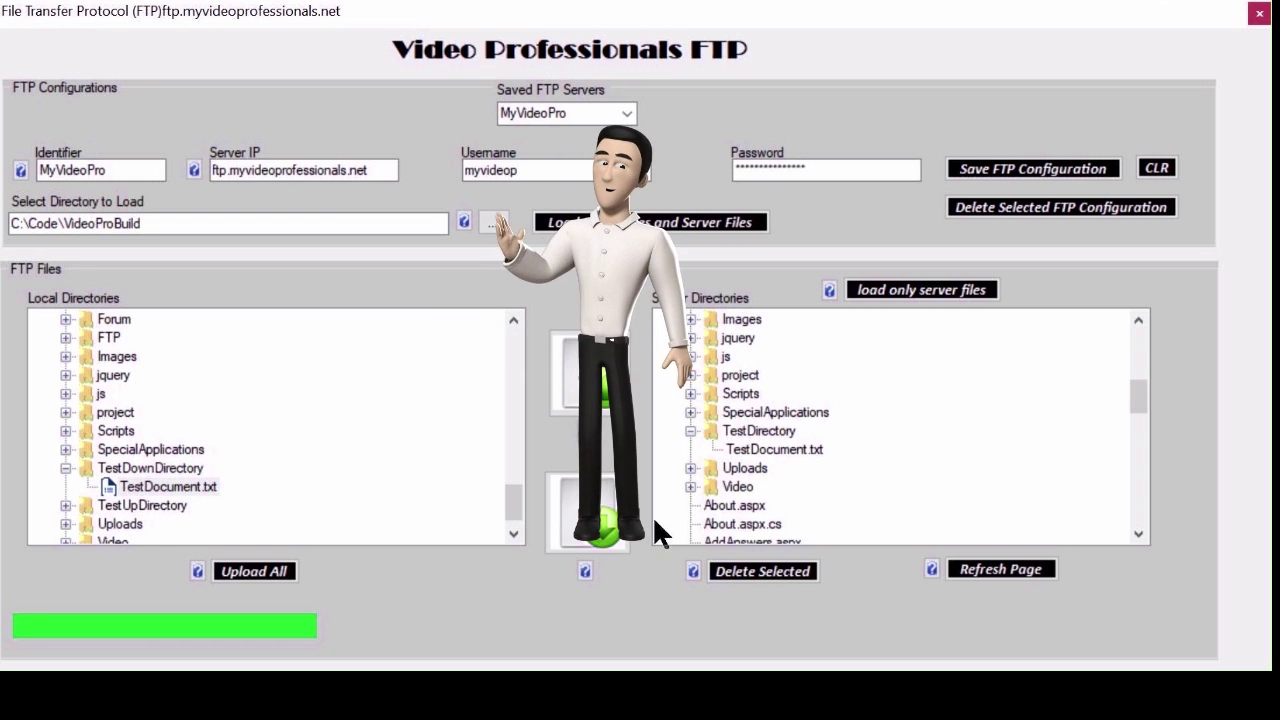
# Delete /TestDirectory/TestDocument.txt from the server, confirming with Yes and OK.
pyautogui.click(760, 450)
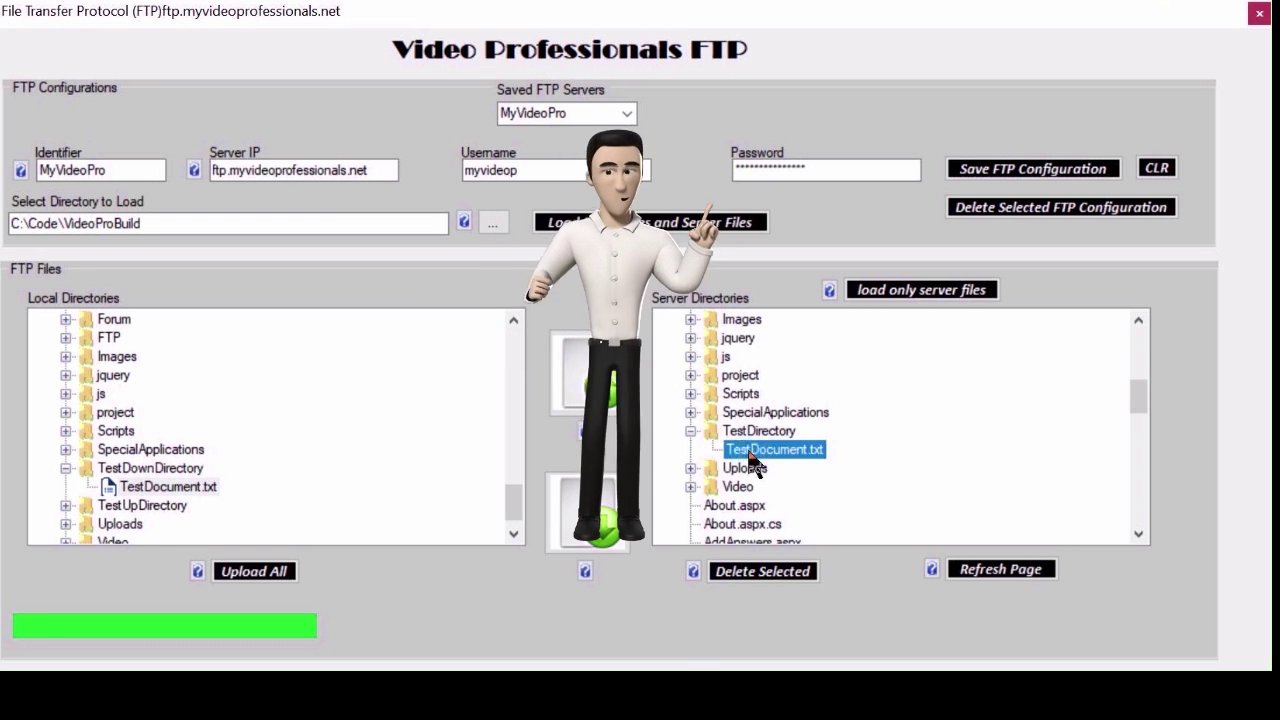
pyautogui.click(765, 580)
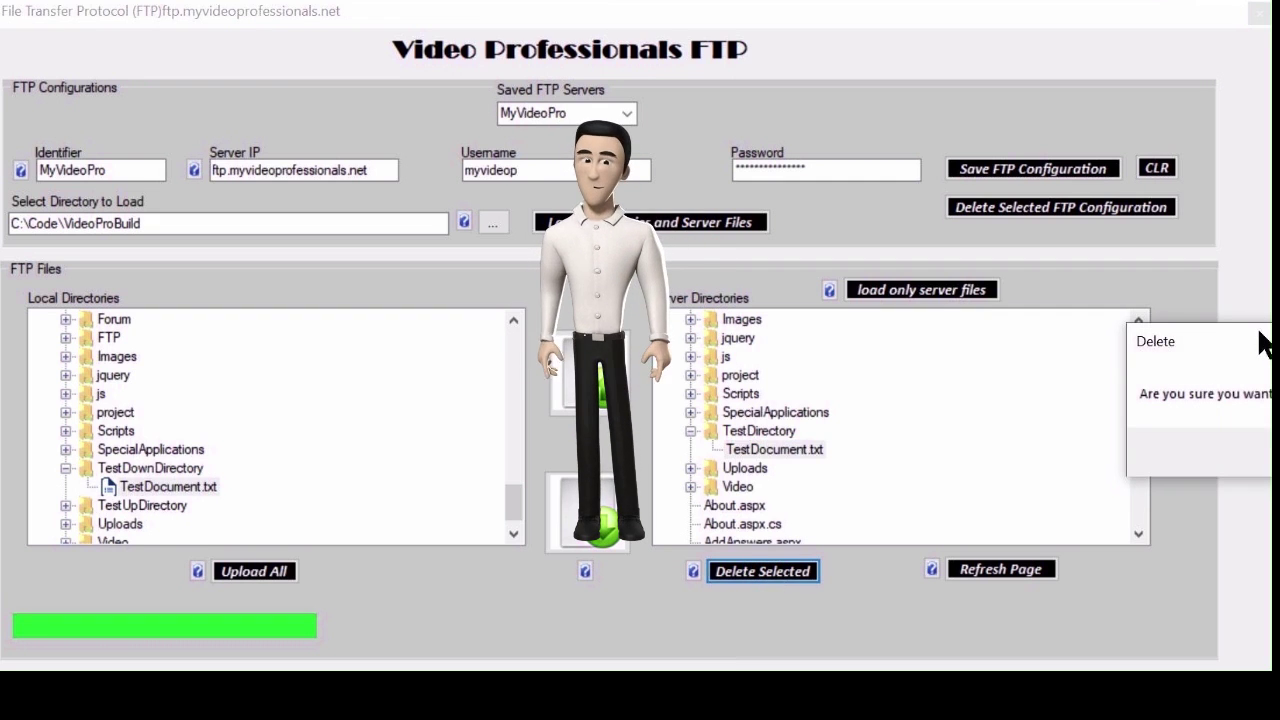
pyautogui.moveTo(1260, 333); pyautogui.dragTo(785, 330)
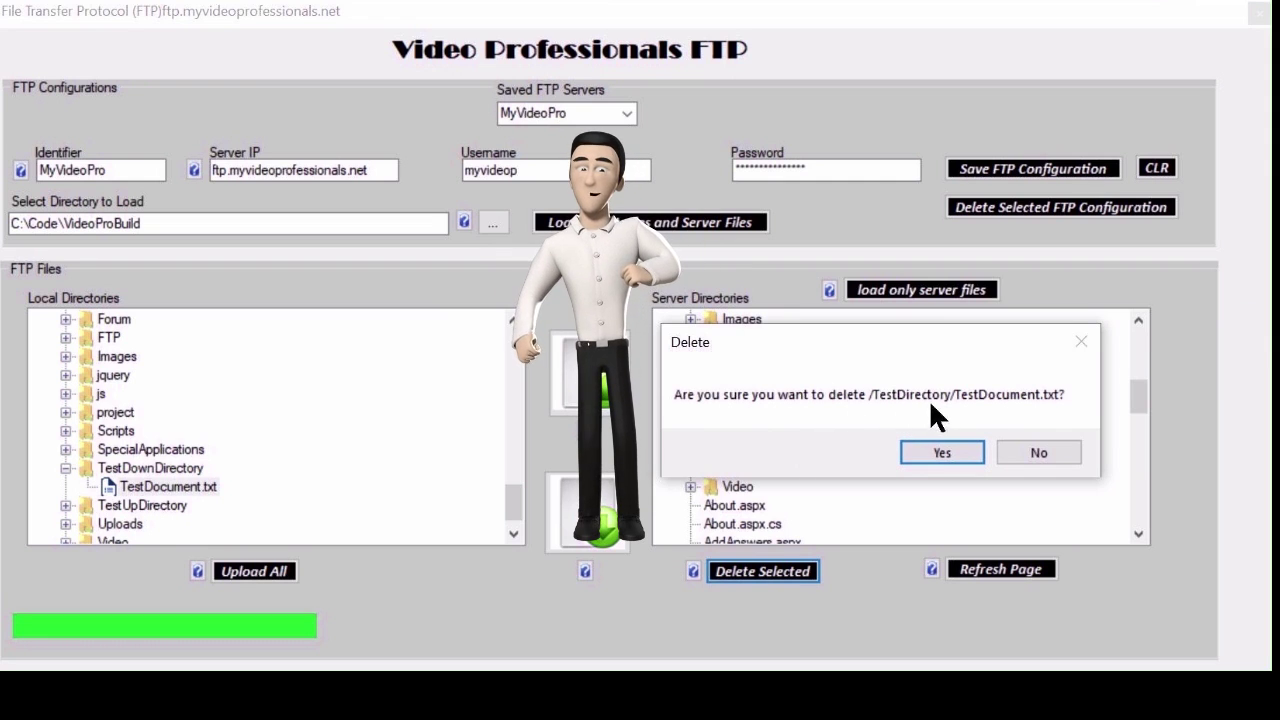
pyautogui.click(956, 450)
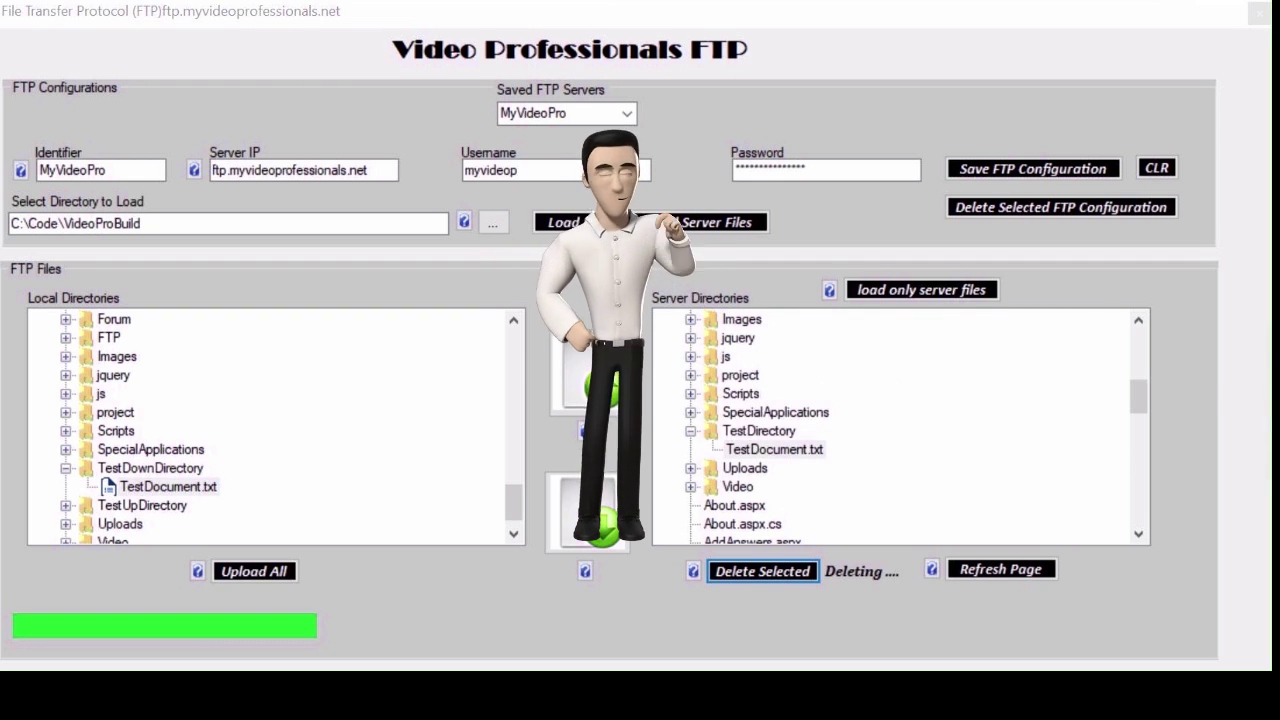
pyautogui.click(1016, 503)
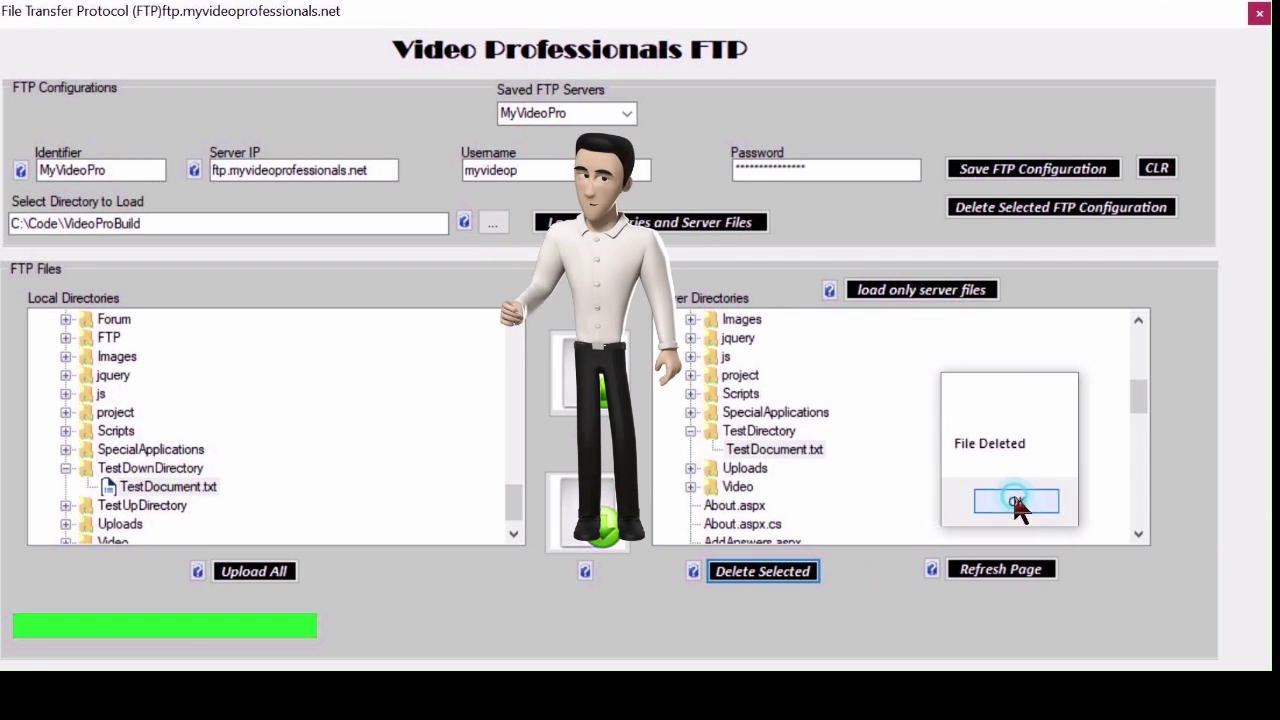
# Reload the server files and check myvideop's TestDirectory no longer holds TestDocument.txt.
pyautogui.click(947, 300)
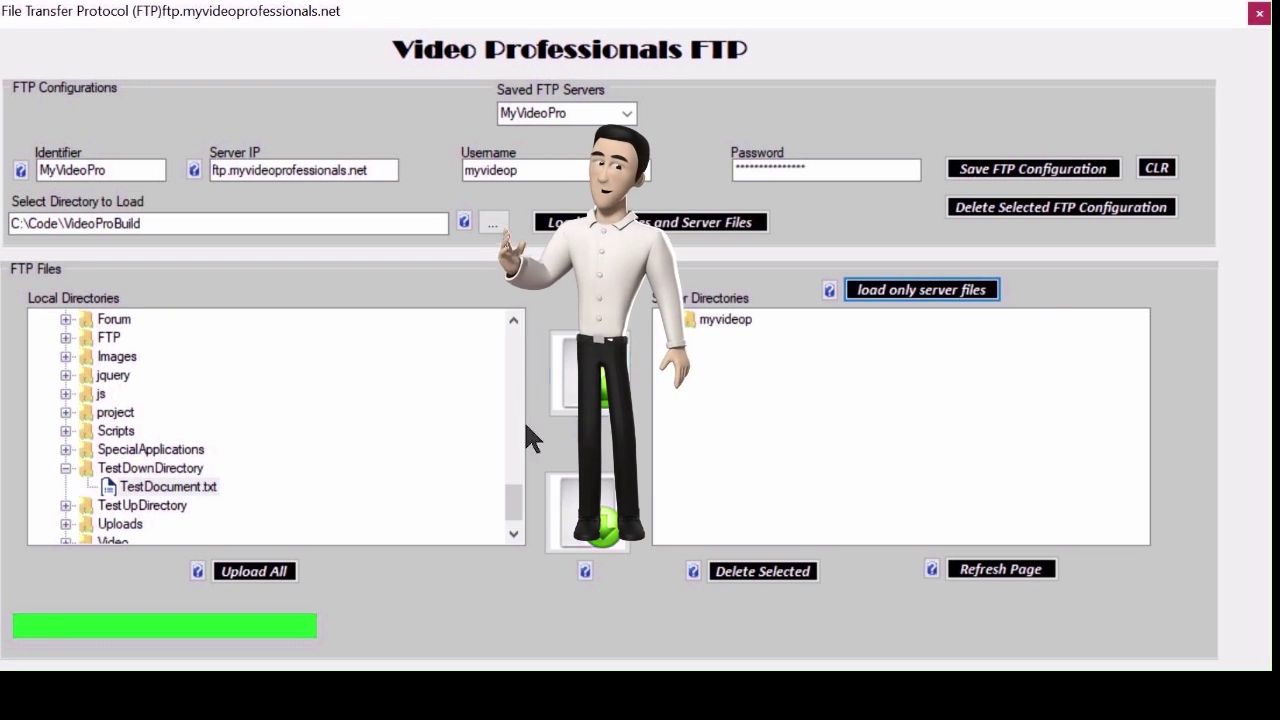
pyautogui.click(668, 319)
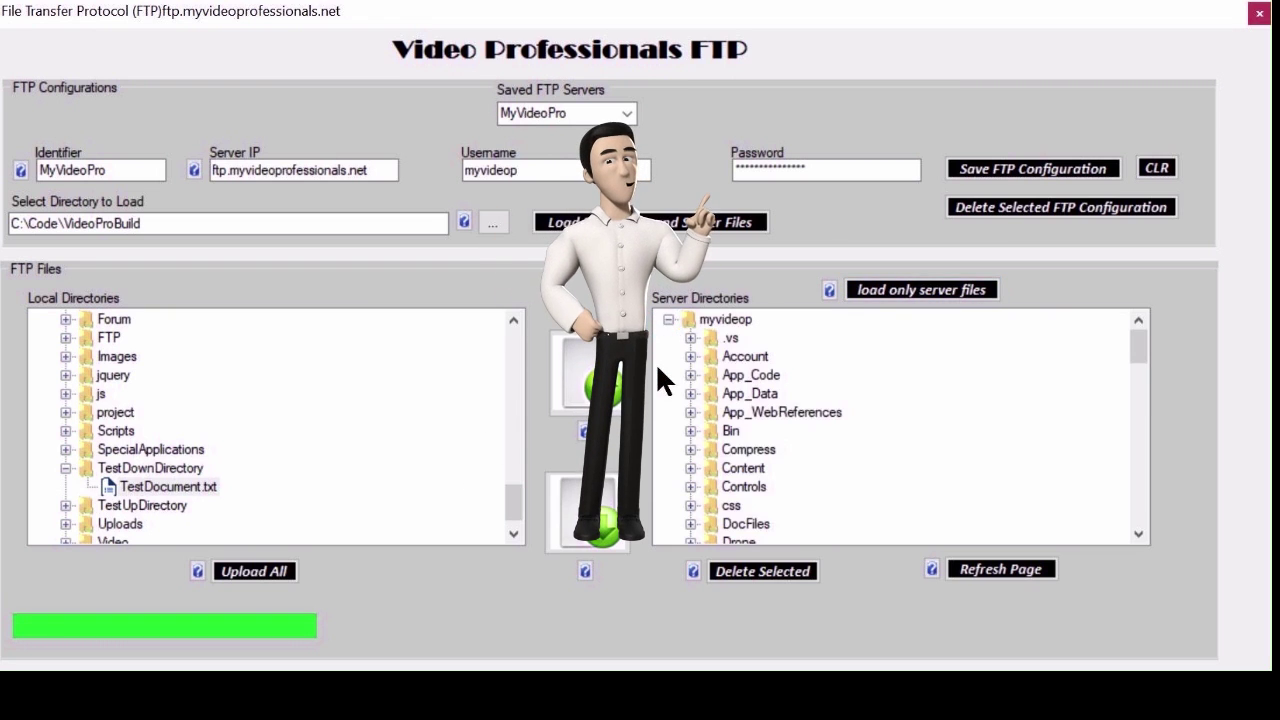
pyautogui.scroll(-8, 660, 371)
pyautogui.scroll(1, 710, 417)
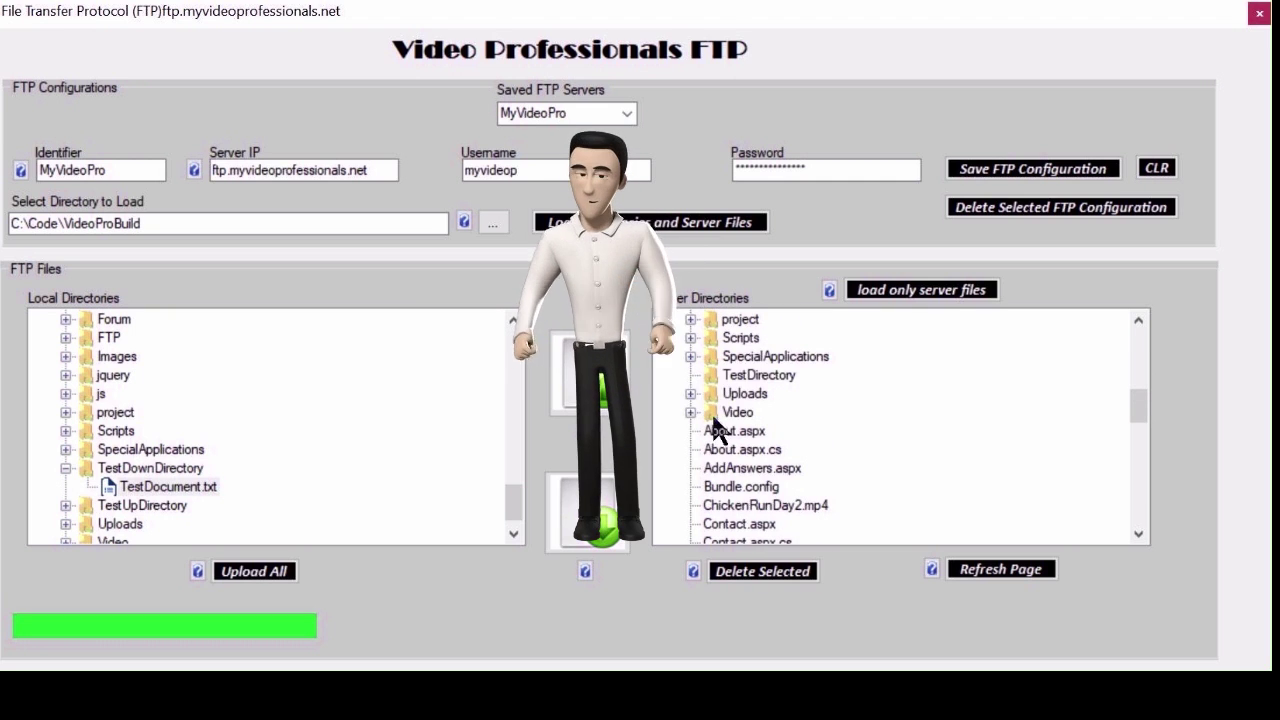
pyautogui.click(745, 377)
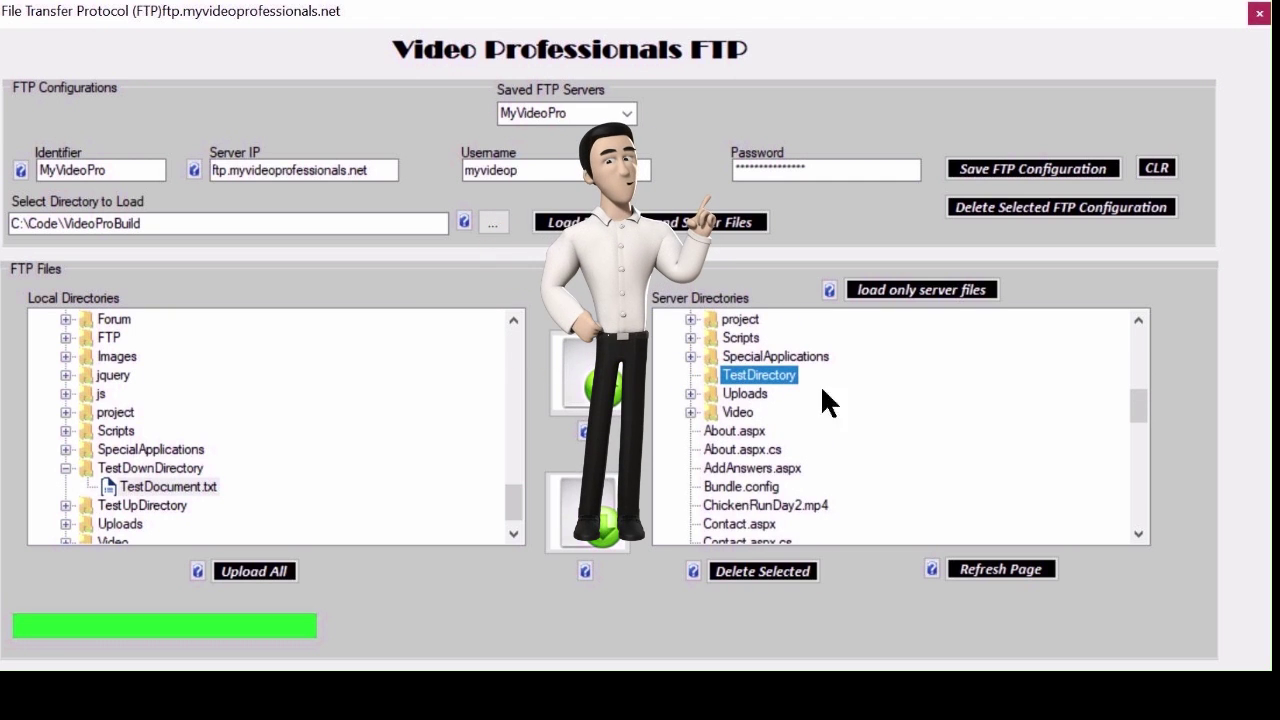